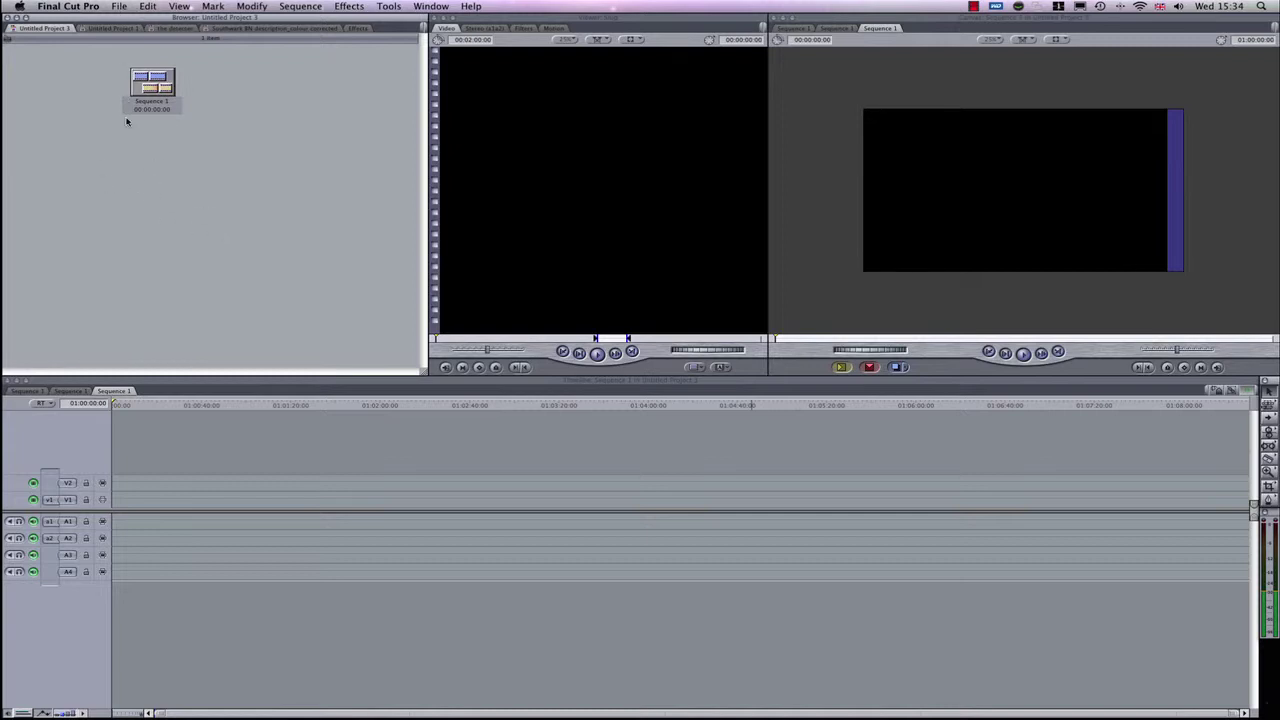
{"action": "left_click", "coordinate": [118, 8]}
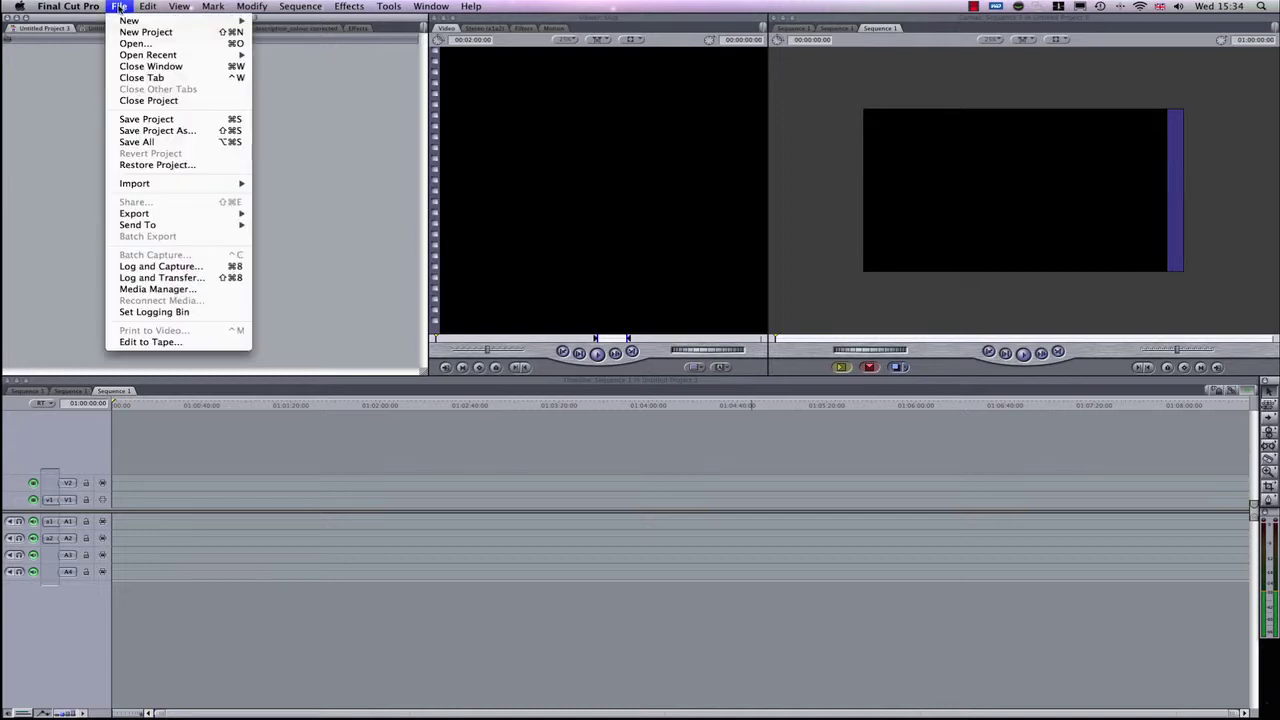
{"action": "mouse_move", "coordinate": [140, 185]}
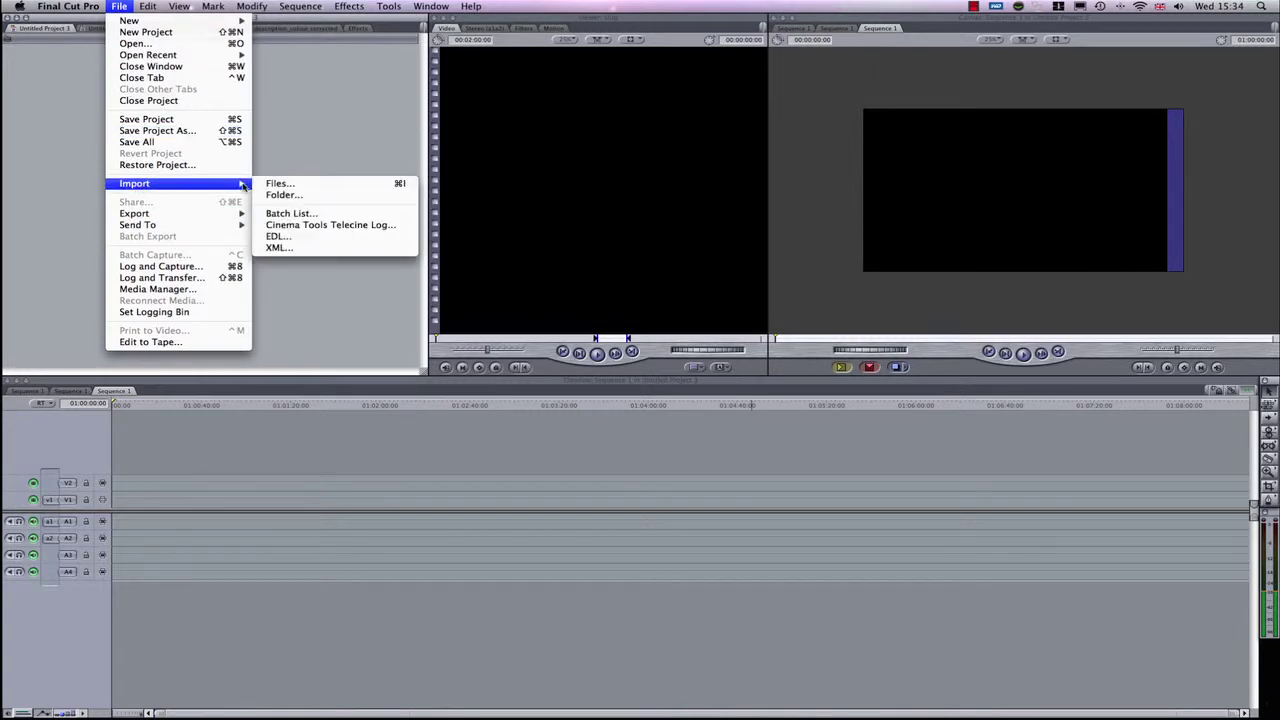
{"action": "left_click", "coordinate": [274, 185]}
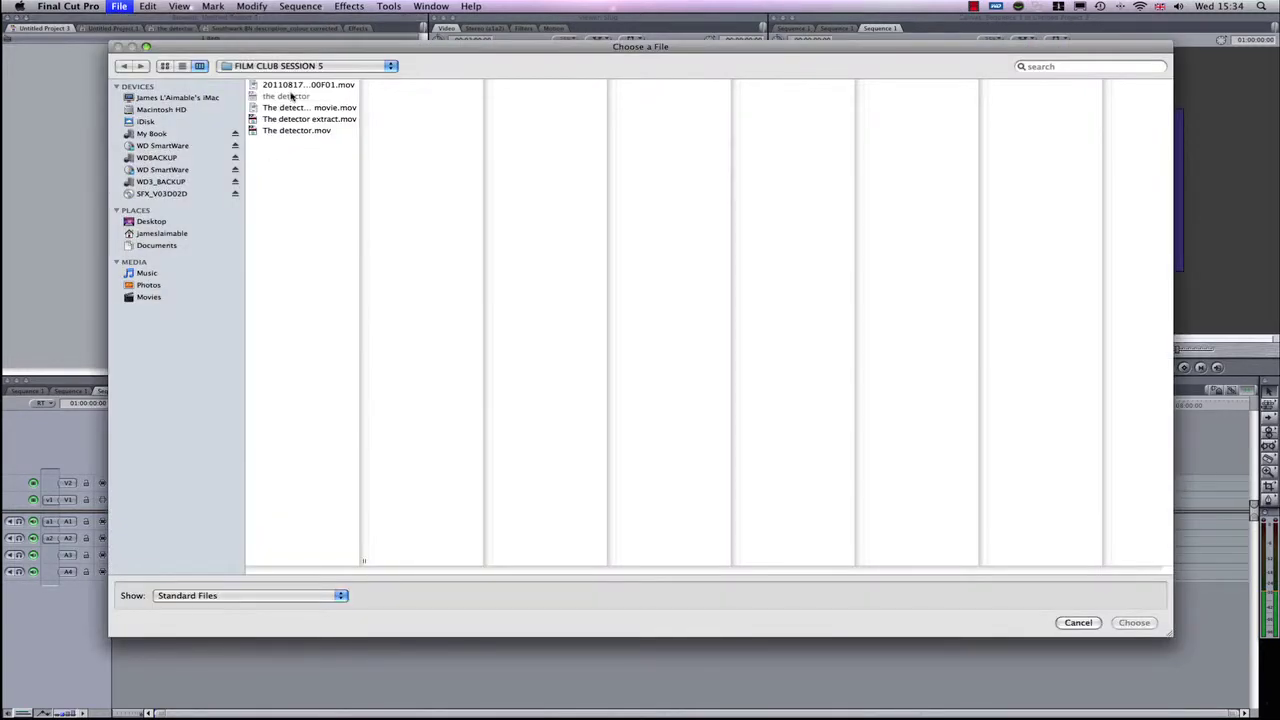
{"action": "left_click", "coordinate": [290, 86]}
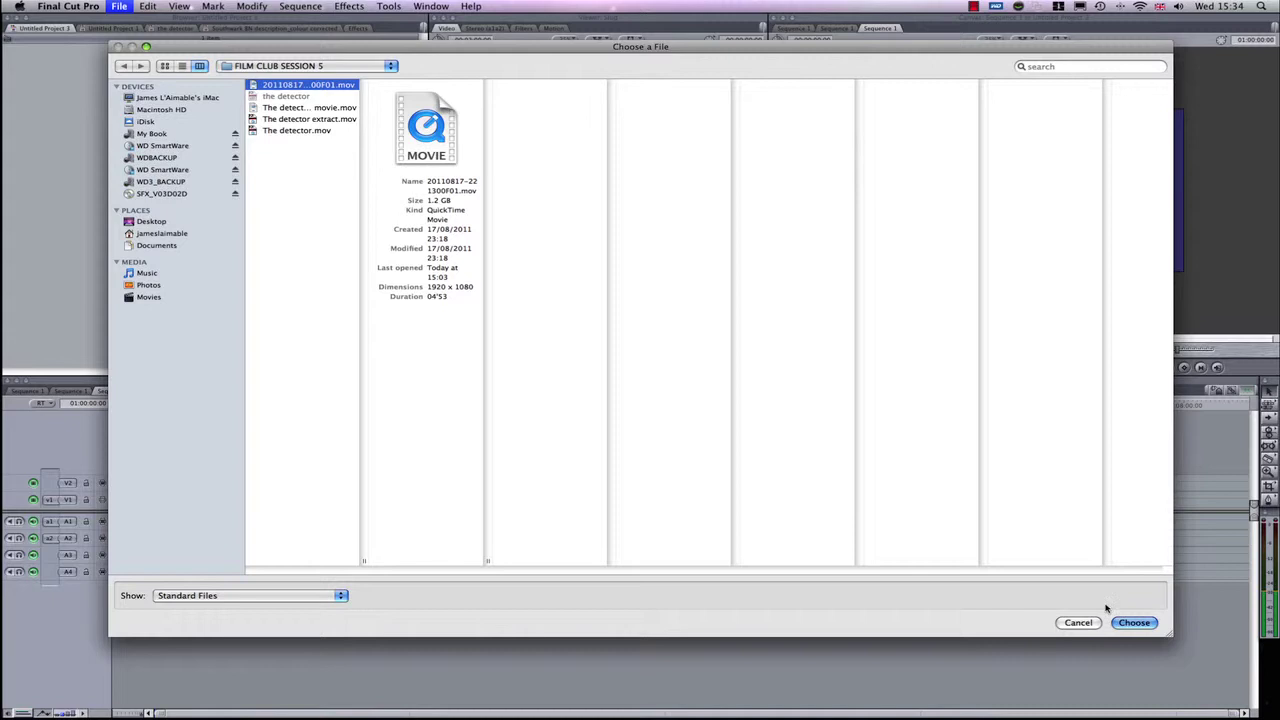
{"action": "left_click", "coordinate": [1134, 623]}
{"action": "left_click", "coordinate": [243, 254]}
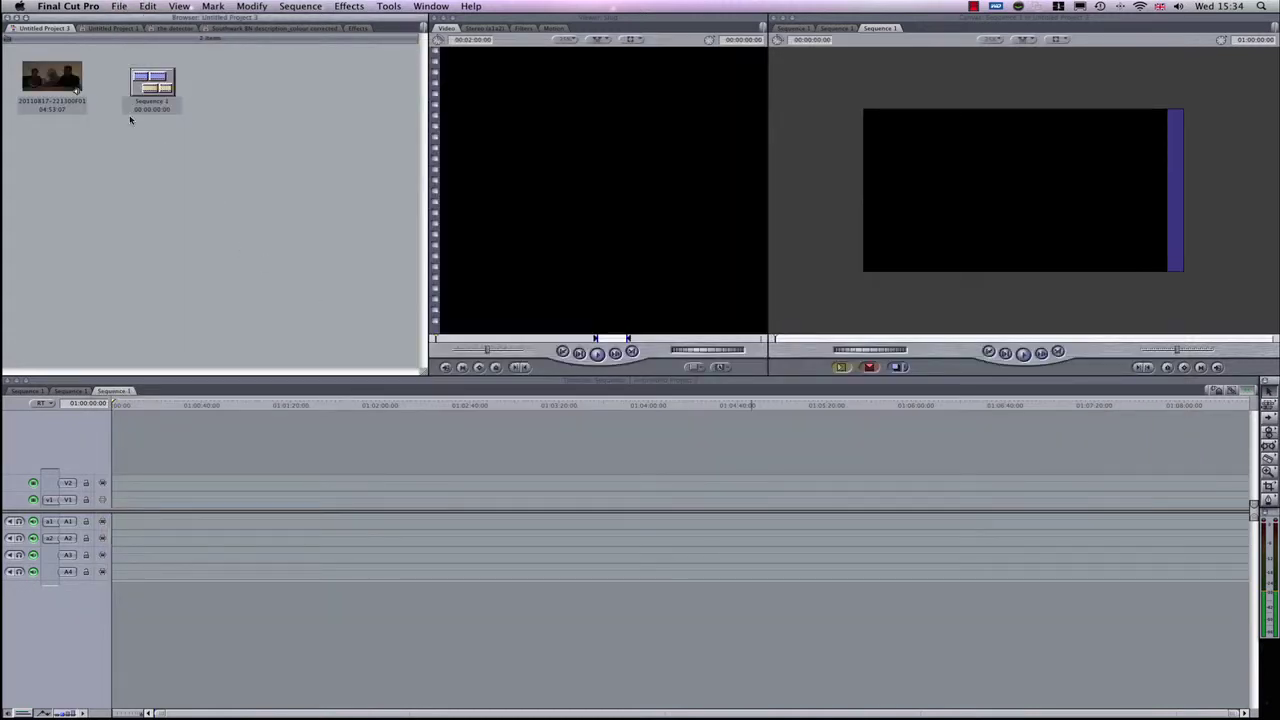
{"action": "double_click", "coordinate": [37, 78]}
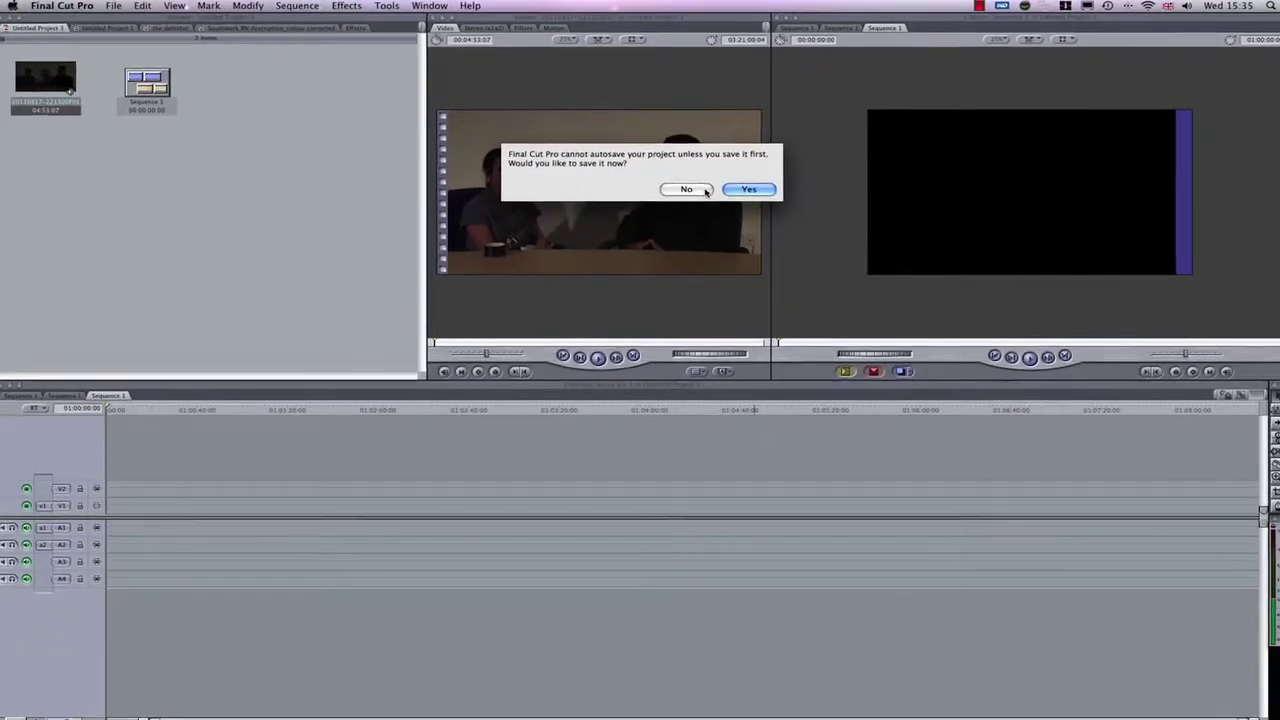
- Decline autosave, edit the clip into Sequence 1, and park the playhead at 01:01:50:08
{"action": "left_click", "coordinate": [760, 261]}
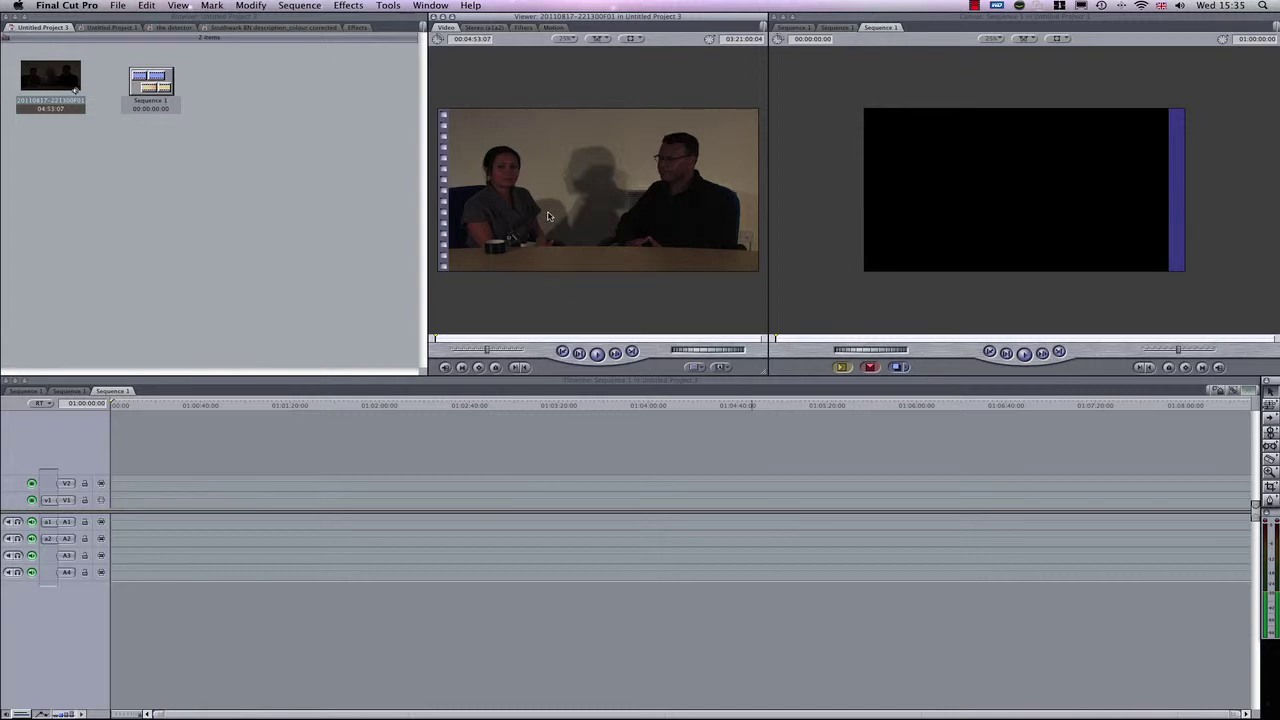
{"action": "left_click_drag", "start_coordinate": [550, 218], "coordinate": [840, 368]}
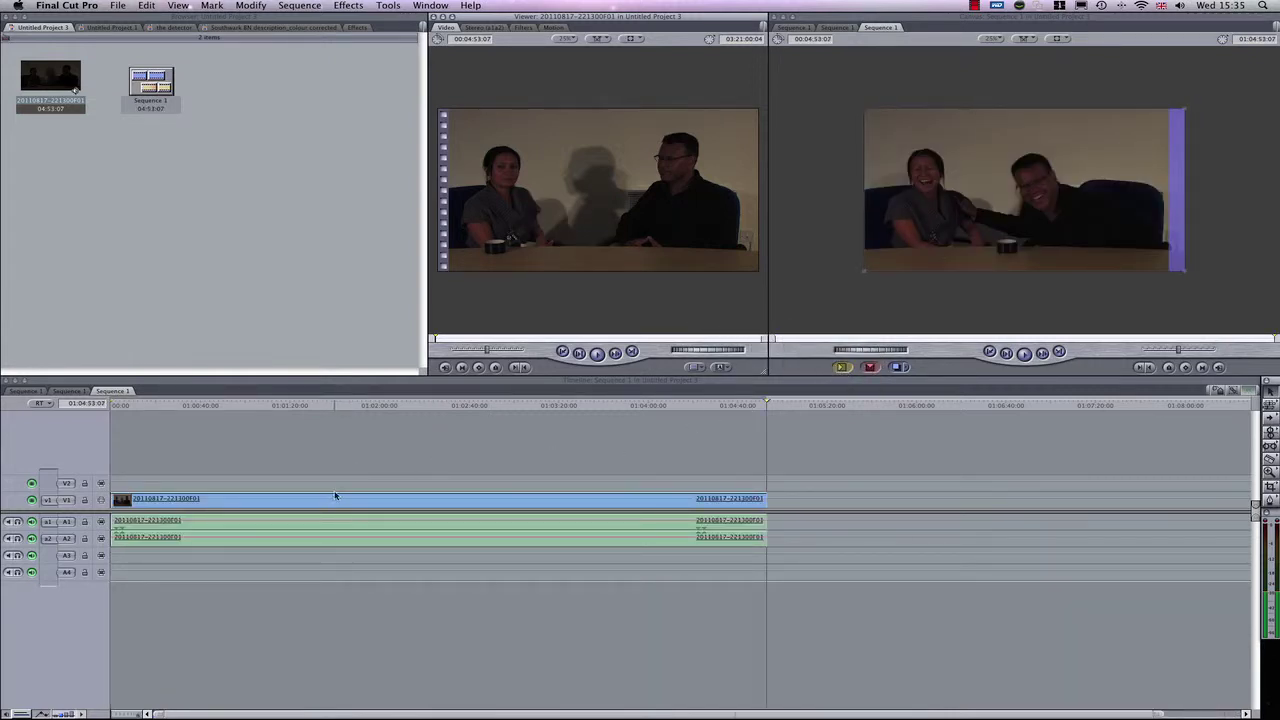
{"action": "left_click", "coordinate": [351, 407]}
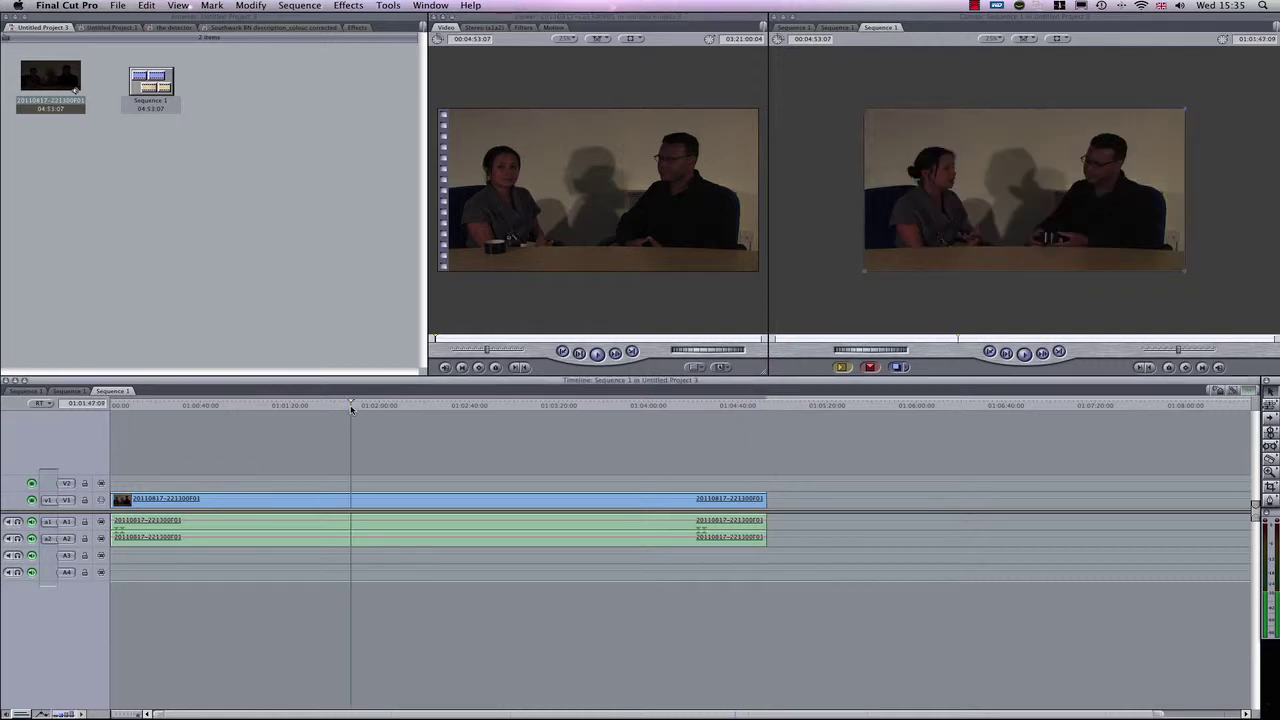
{"action": "left_click", "coordinate": [339, 405]}
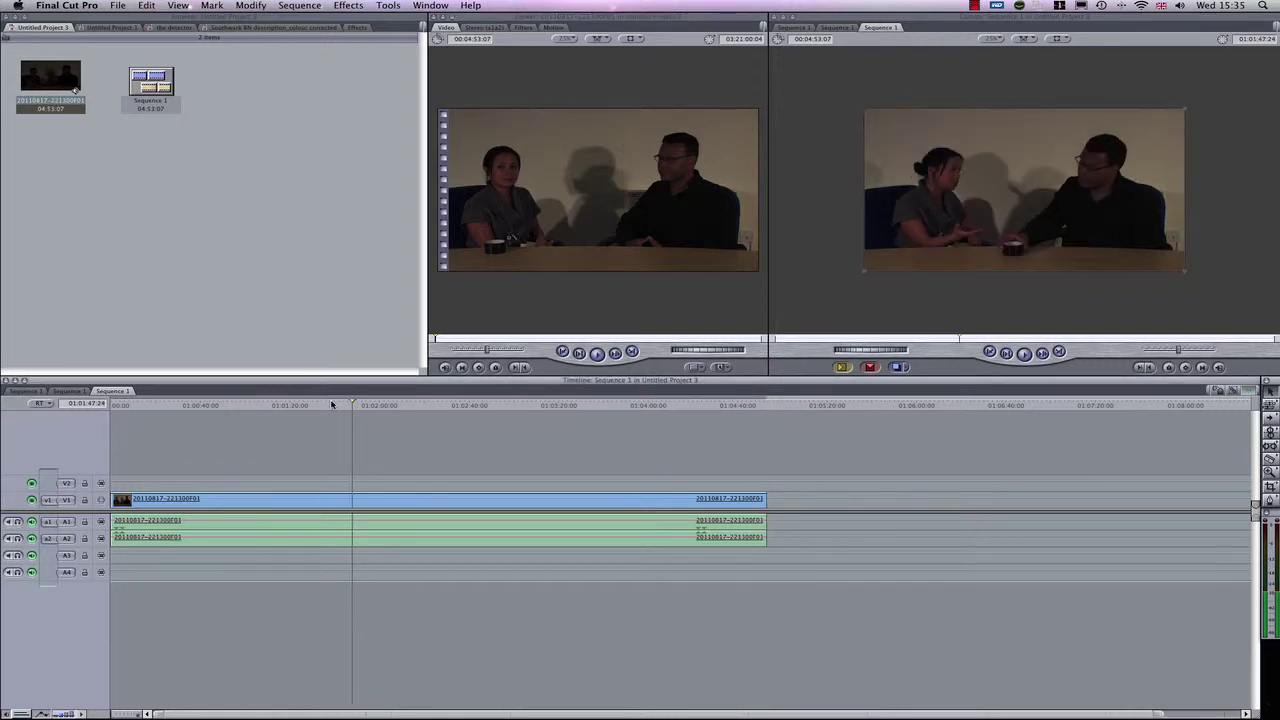
{"action": "left_click", "coordinate": [357, 405]}
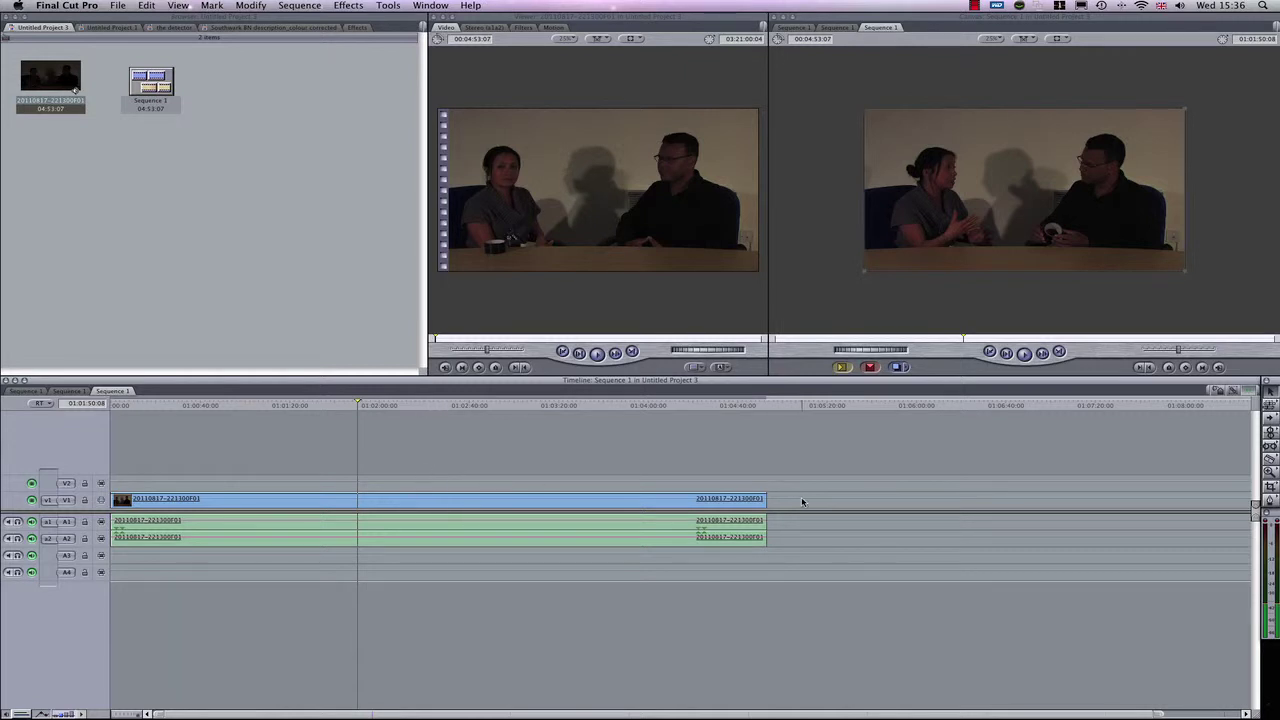
{"action": "left_click", "coordinate": [650, 508]}
{"action": "left_click", "coordinate": [782, 505]}
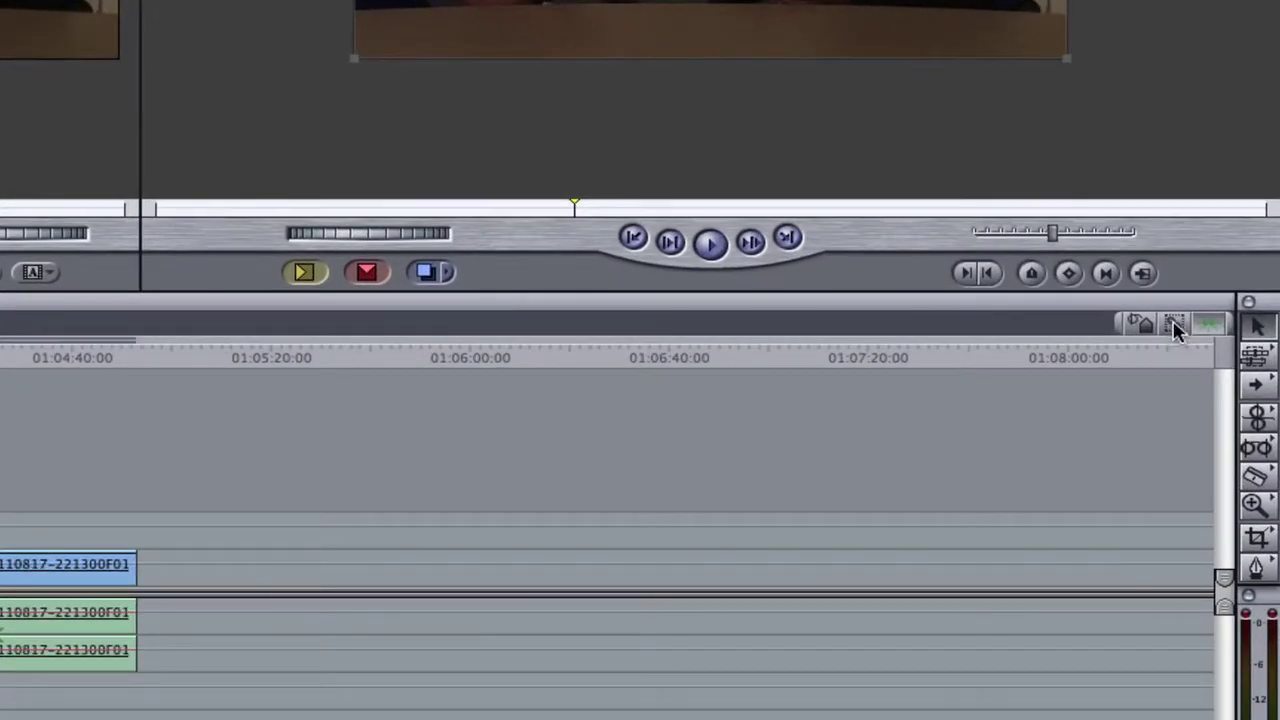
{"action": "left_click", "coordinate": [70, 566]}
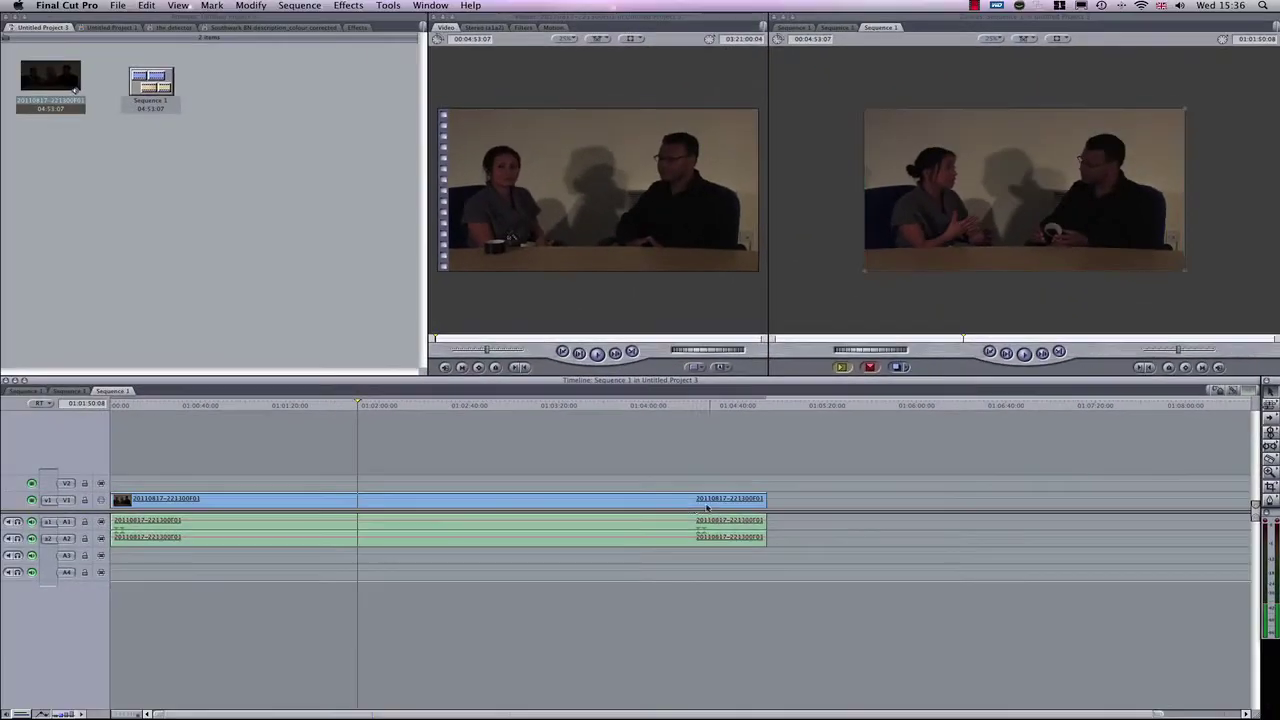
{"action": "left_click", "coordinate": [683, 500]}
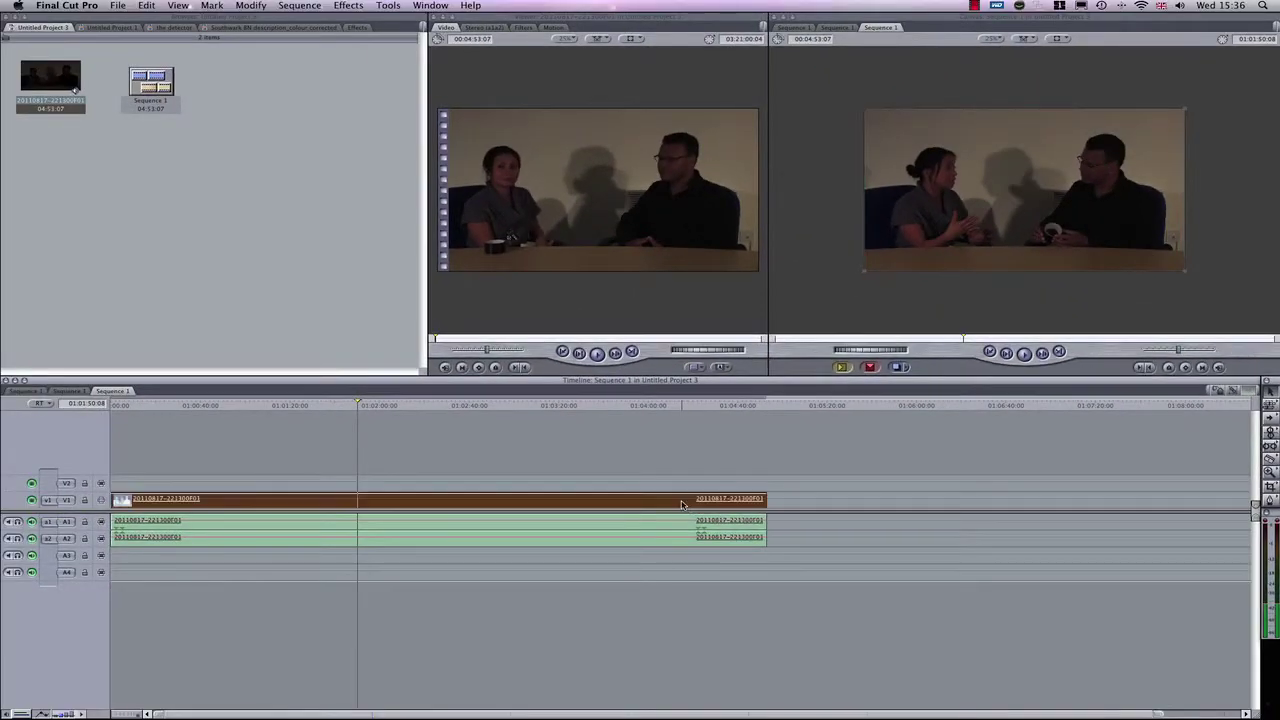
{"action": "left_click", "coordinate": [800, 505]}
{"action": "left_click", "coordinate": [683, 503]}
{"action": "left_click", "coordinate": [830, 507]}
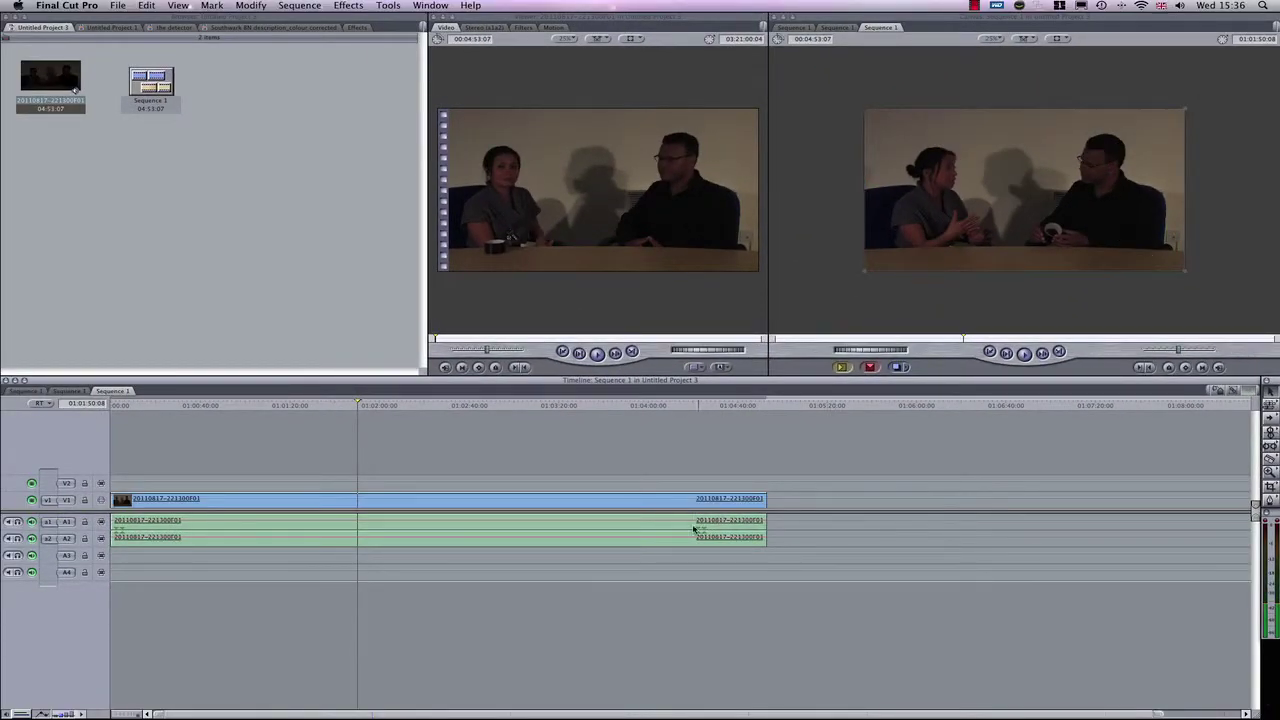
{"action": "left_click", "coordinate": [693, 528]}
{"action": "scroll", "coordinate": [750, 505], "scroll_direction": "right", "scroll_amount": 1}
{"action": "left_click", "coordinate": [808, 498]}
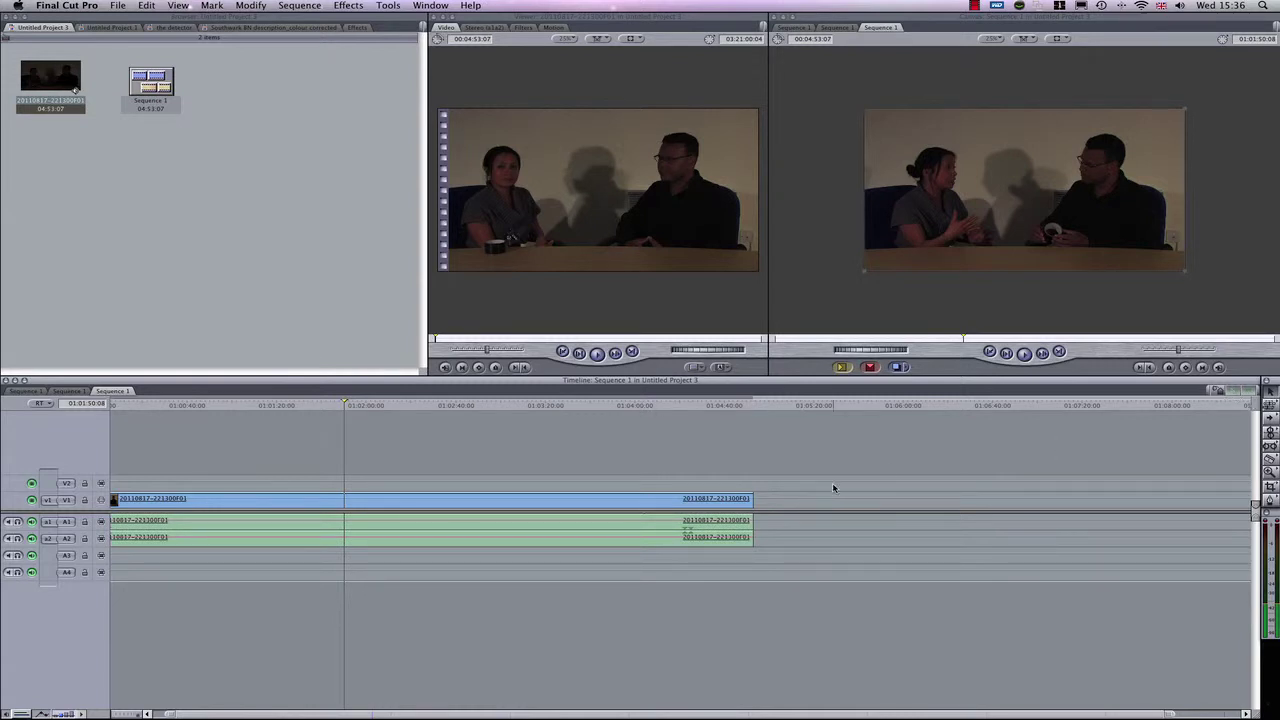
{"action": "left_click", "coordinate": [643, 503]}
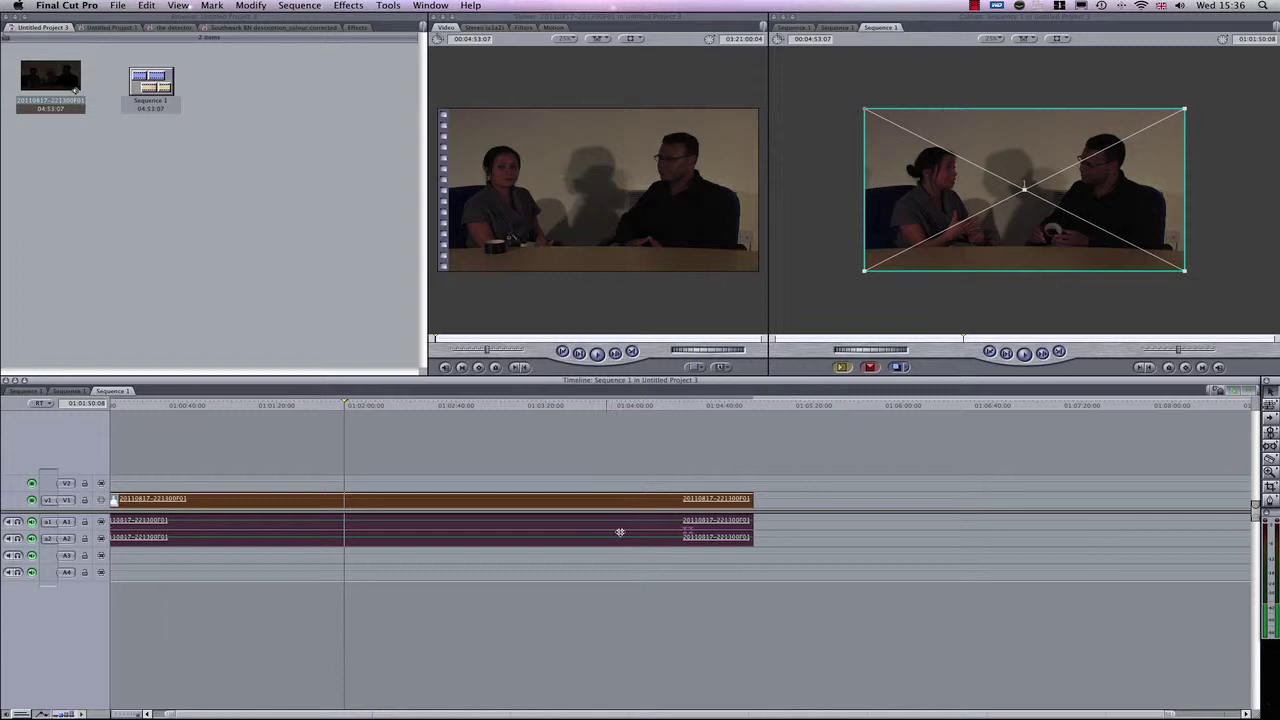
{"action": "left_click", "coordinate": [820, 506]}
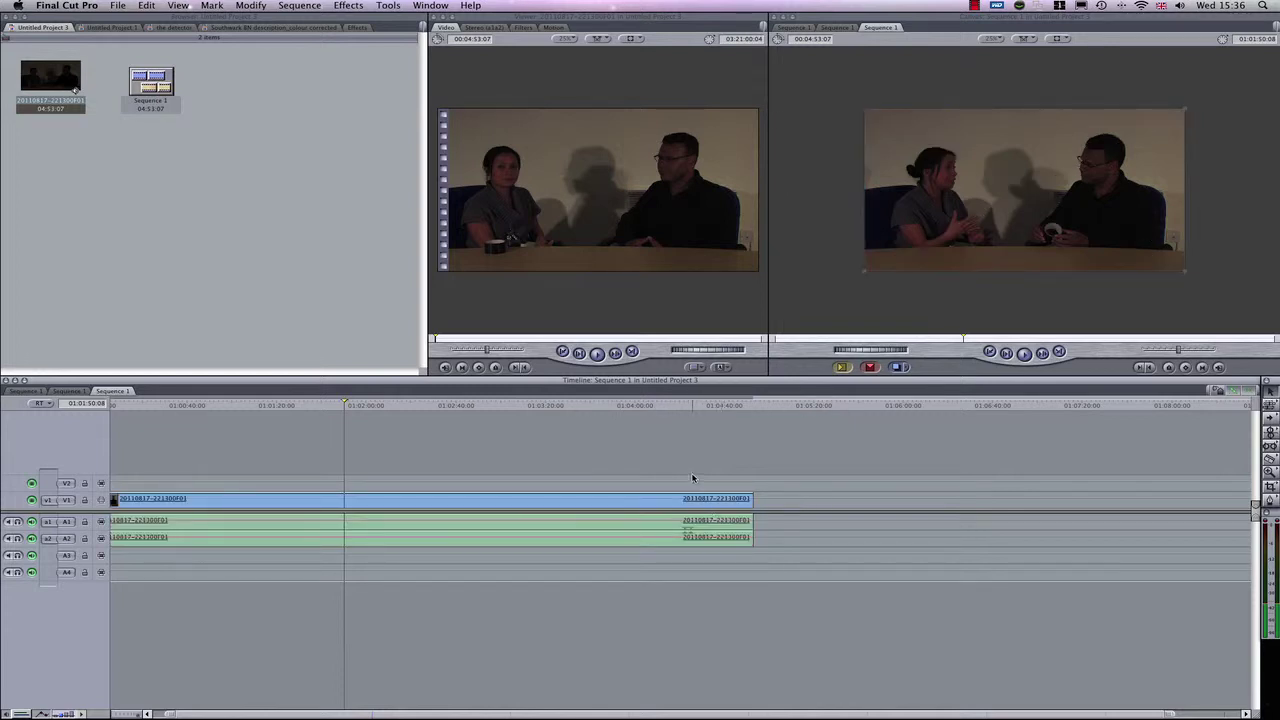
{"action": "left_click", "coordinate": [654, 506]}
{"action": "left_click", "coordinate": [656, 474]}
{"action": "left_click", "coordinate": [651, 505]}
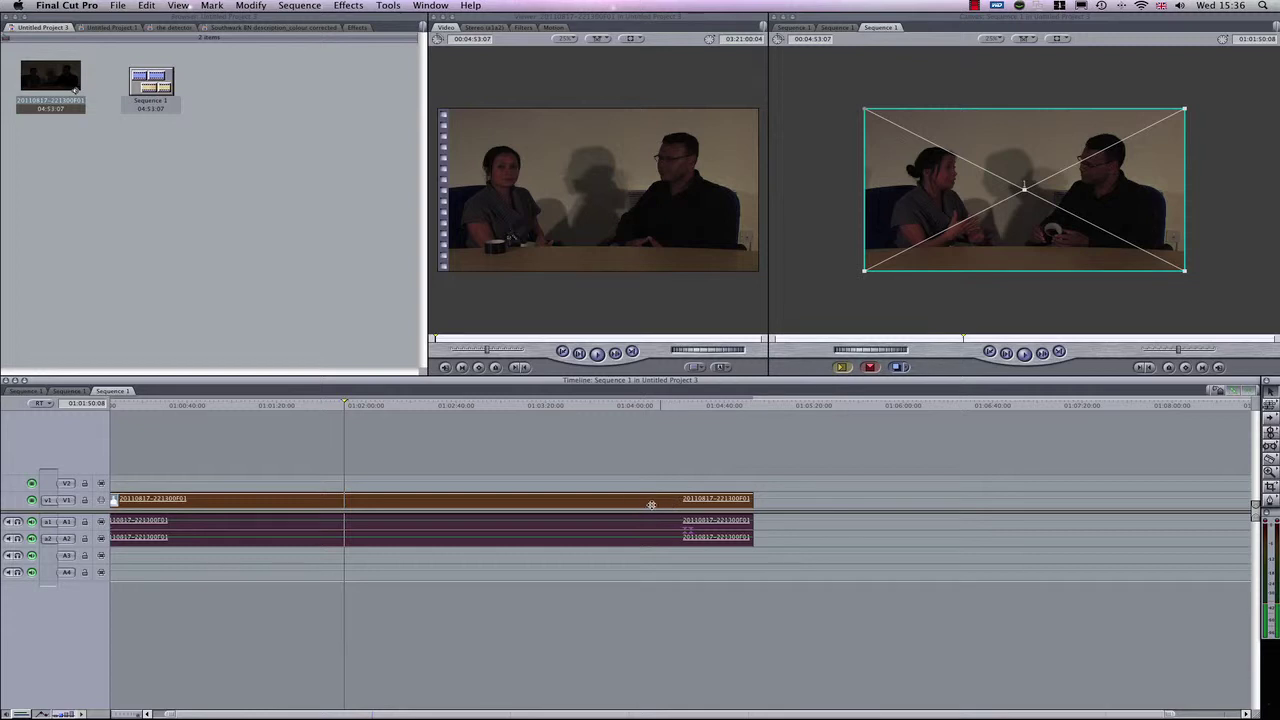
{"action": "left_click", "coordinate": [663, 481]}
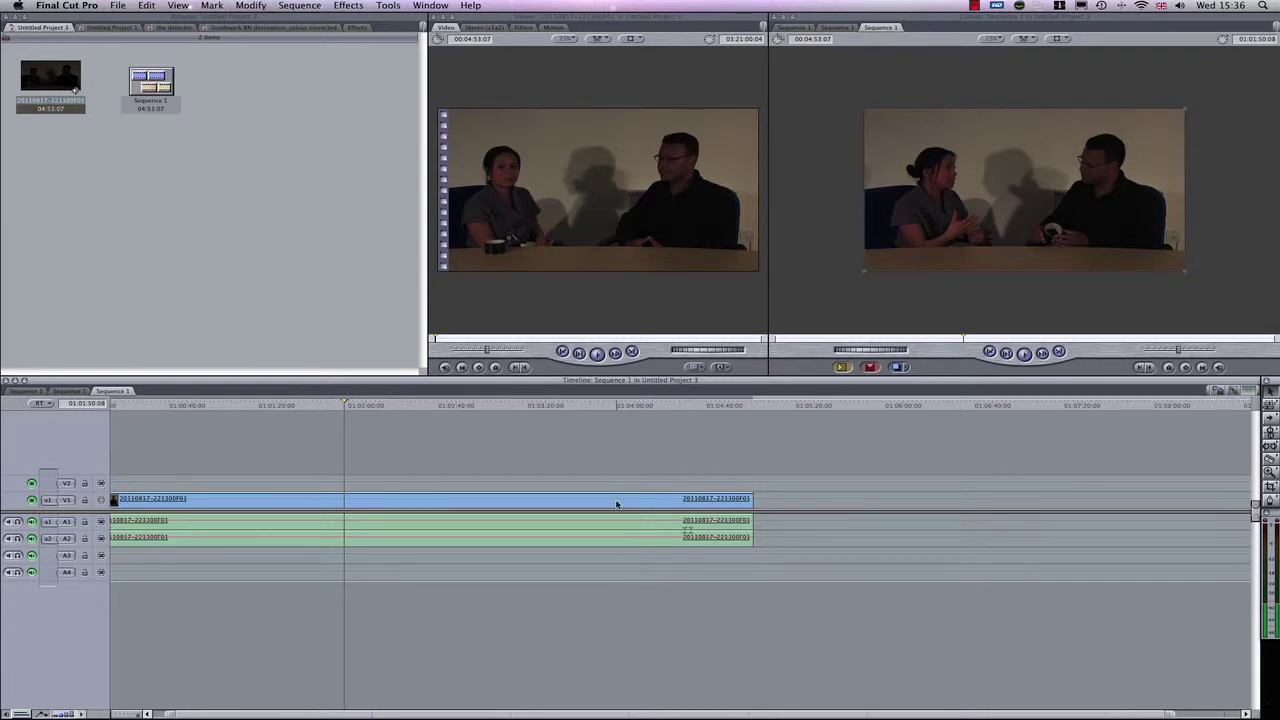
{"action": "left_click", "coordinate": [617, 500]}
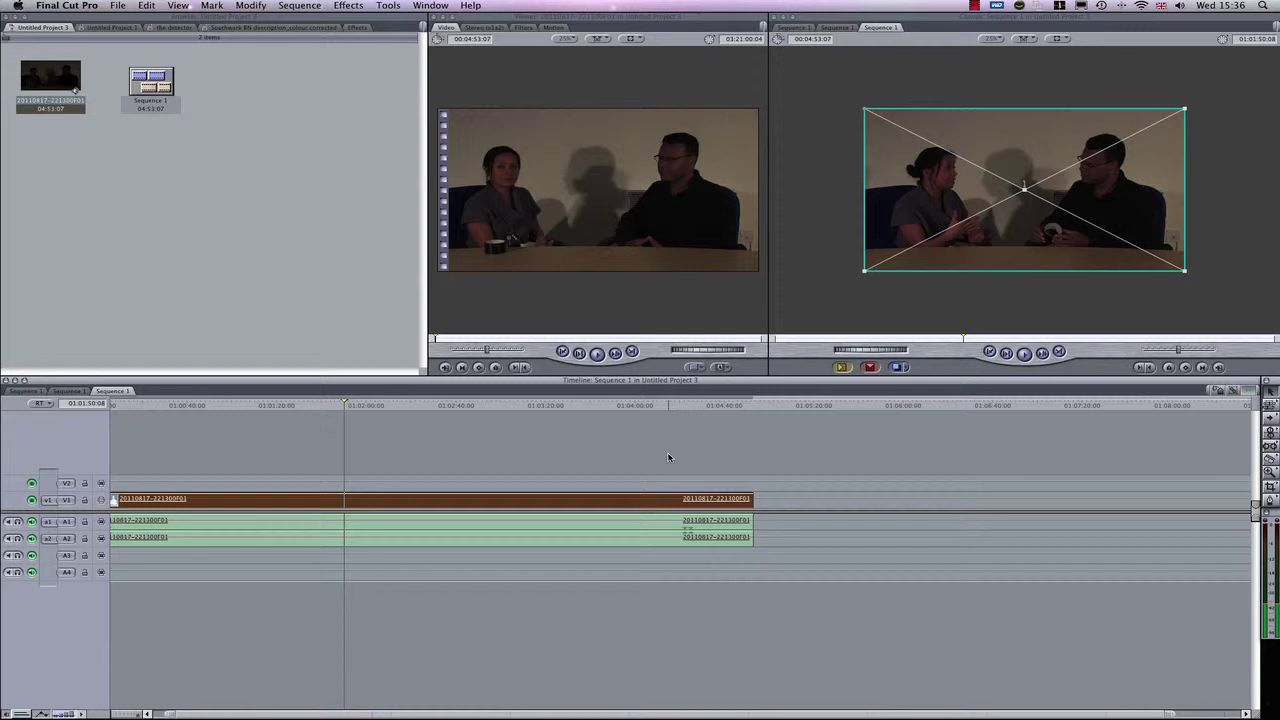
{"action": "left_click", "coordinate": [500, 476]}
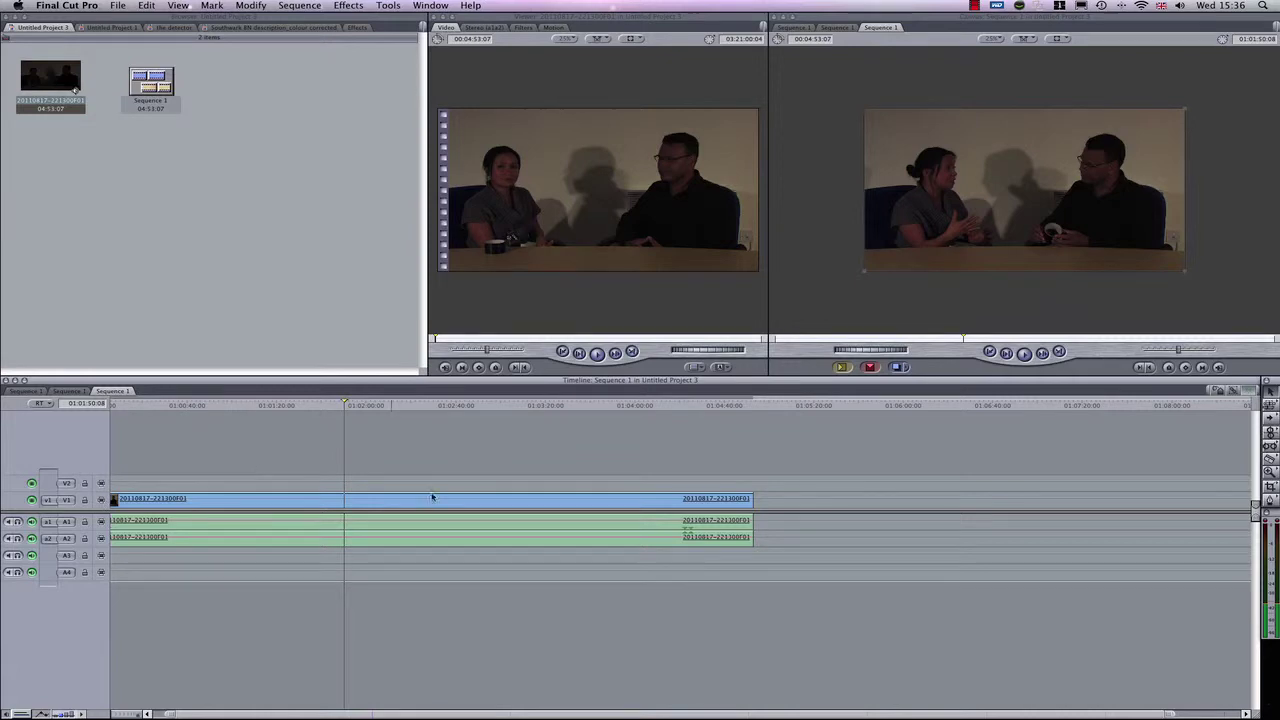
{"action": "scroll", "coordinate": [480, 490], "scroll_direction": "left", "scroll_amount": 1}
{"action": "left_click", "coordinate": [300, 500]}
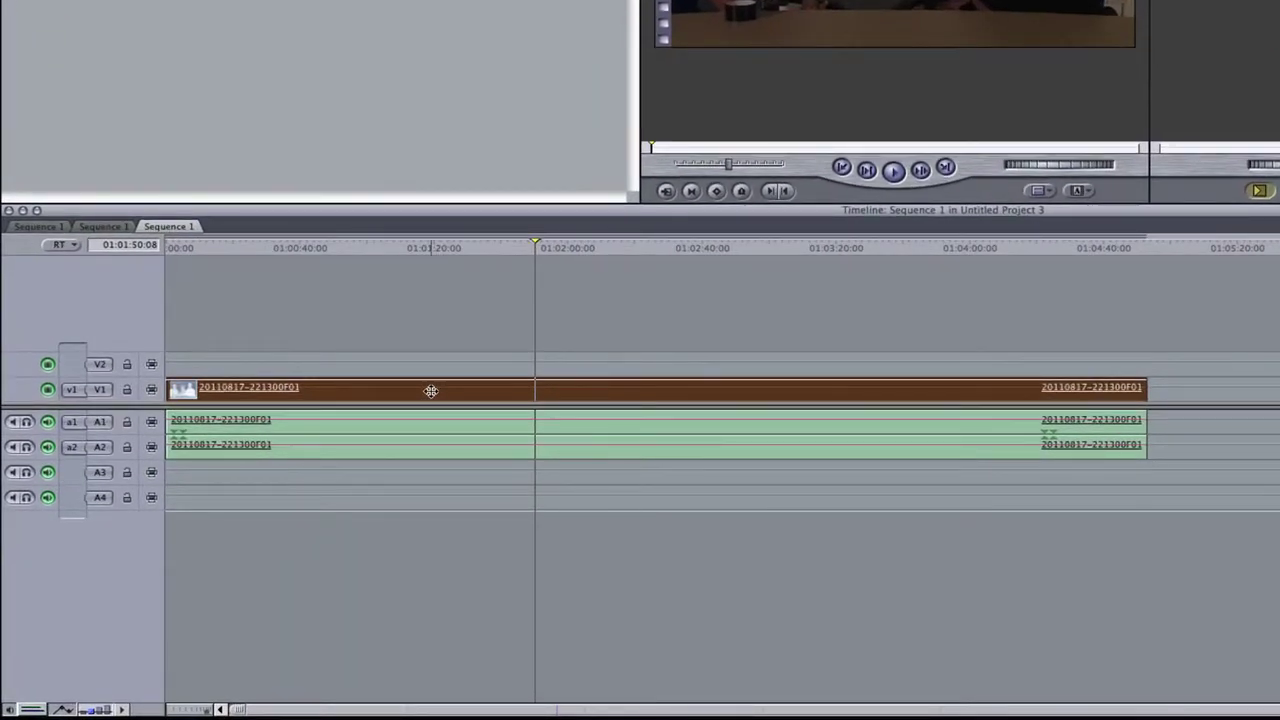
{"action": "right_click", "coordinate": [431, 390]}
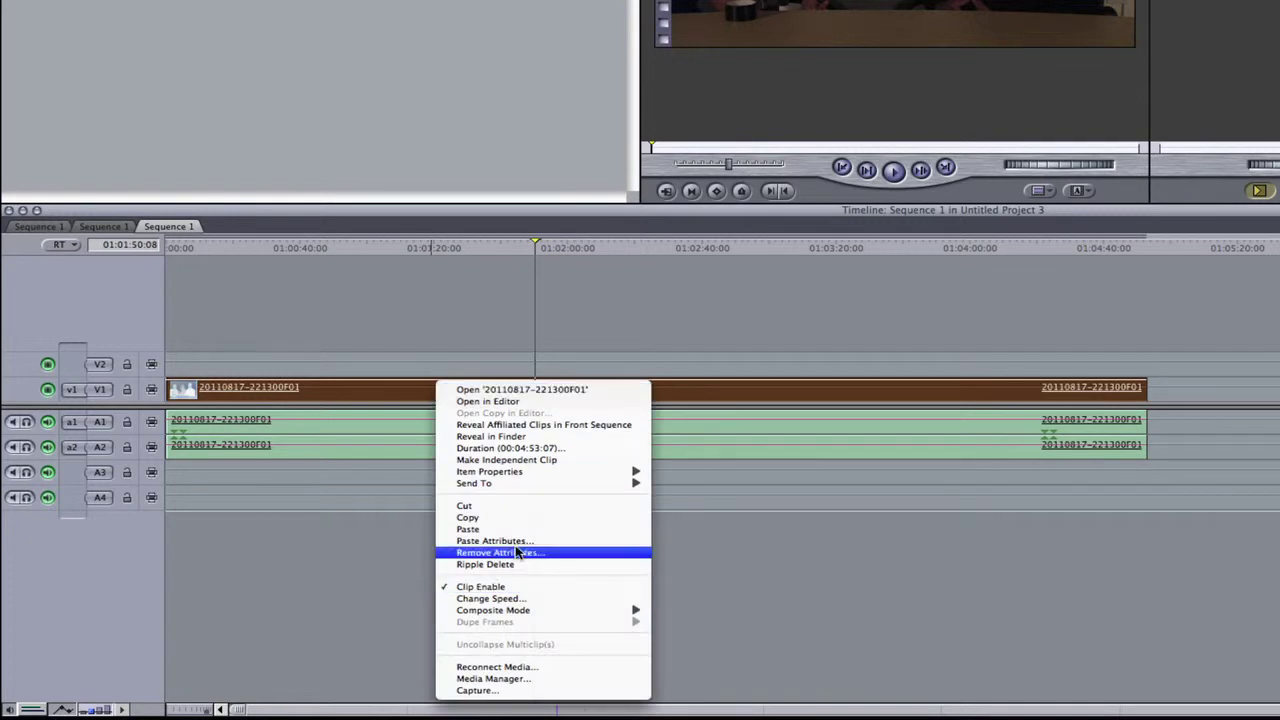
{"action": "left_click", "coordinate": [468, 518]}
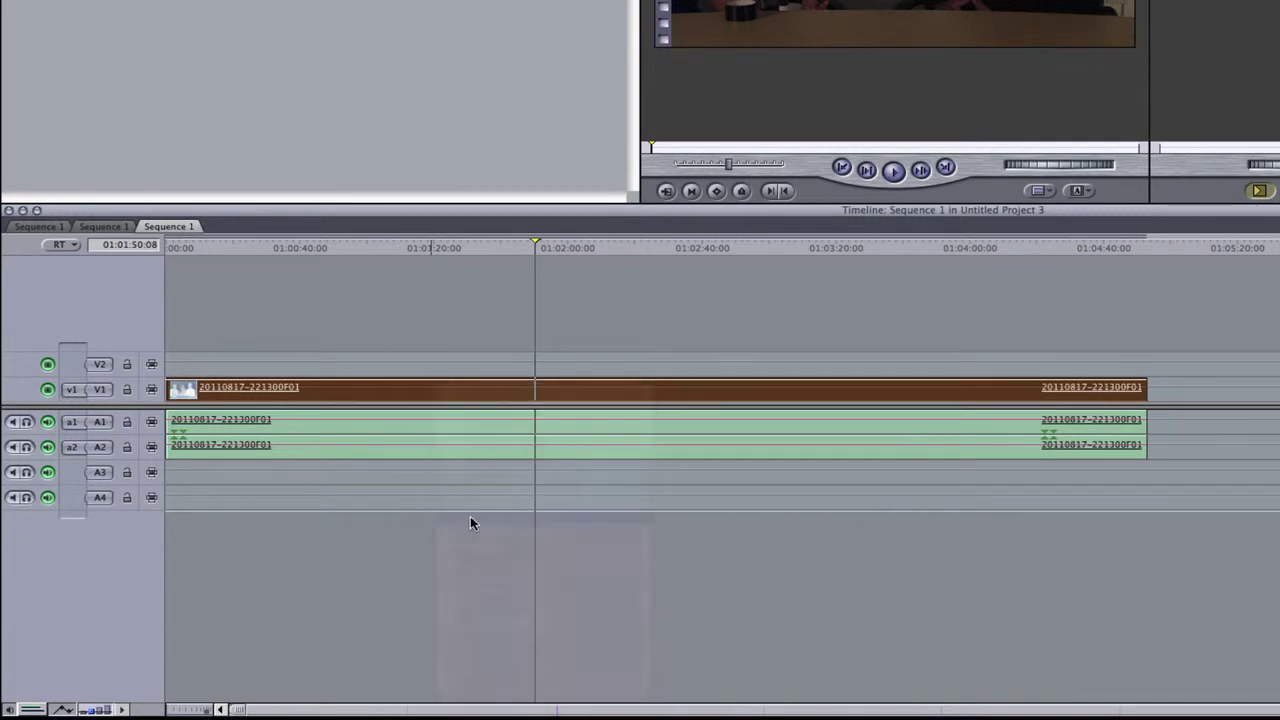
{"action": "left_click", "coordinate": [151, 390]}
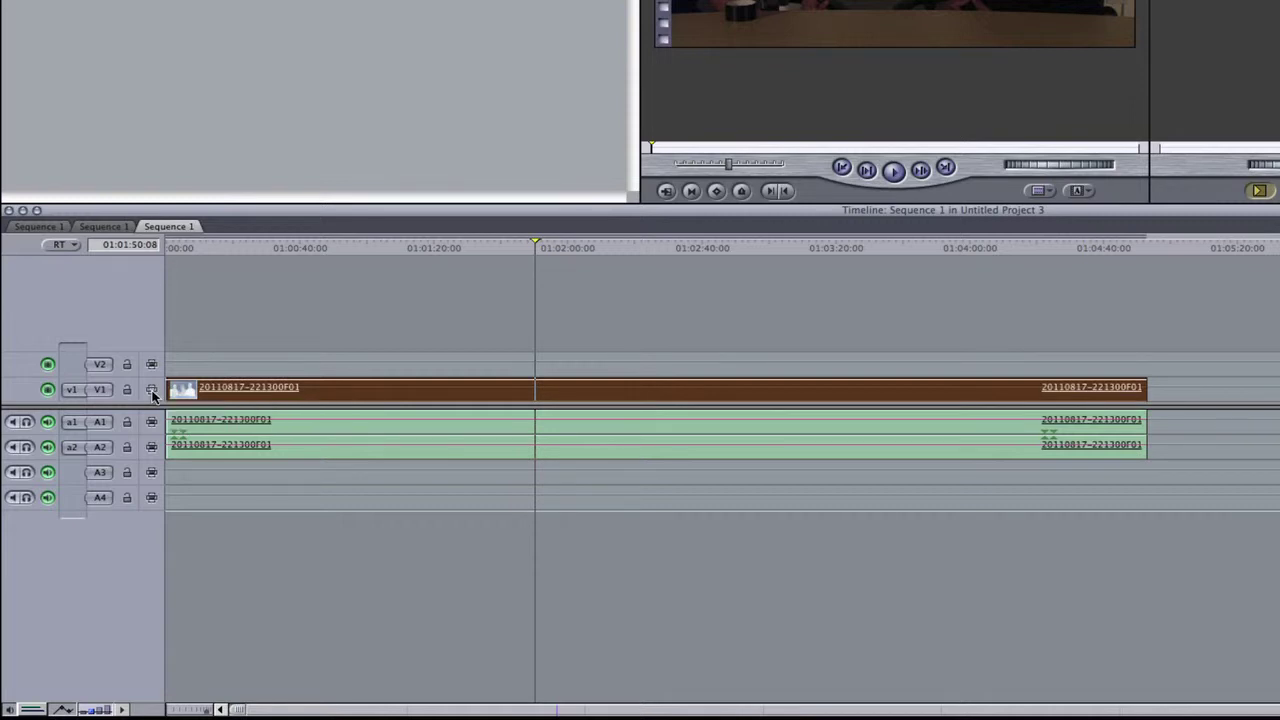
{"action": "right_click", "coordinate": [390, 394]}
{"action": "left_click", "coordinate": [432, 527]}
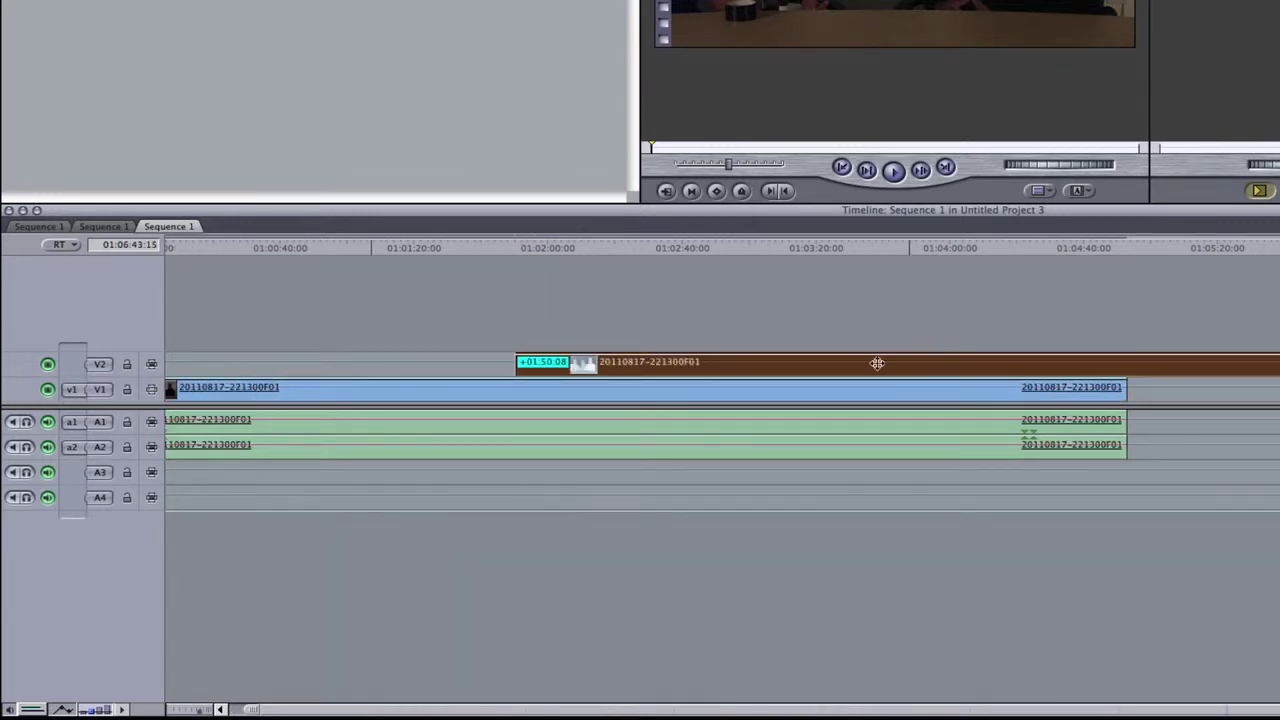
{"action": "left_click_drag", "start_coordinate": [862, 364], "coordinate": [495, 358]}
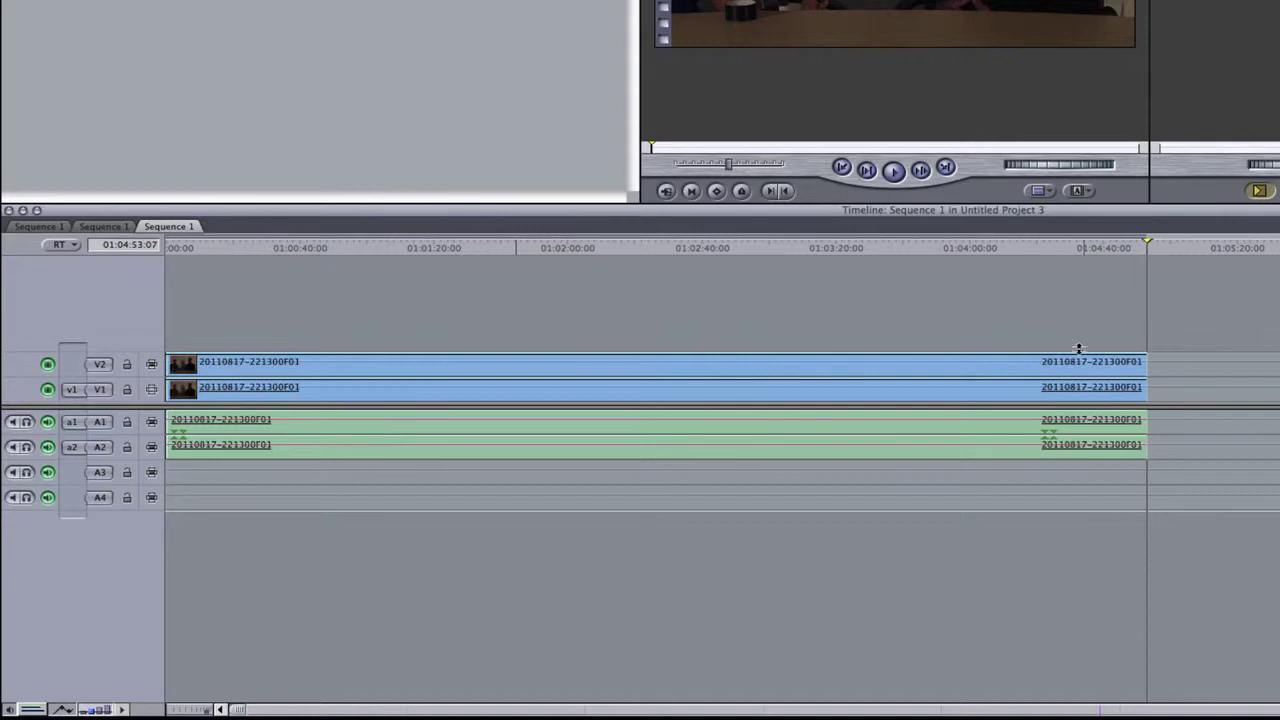
{"action": "left_click", "coordinate": [987, 368]}
{"action": "left_click", "coordinate": [1012, 396]}
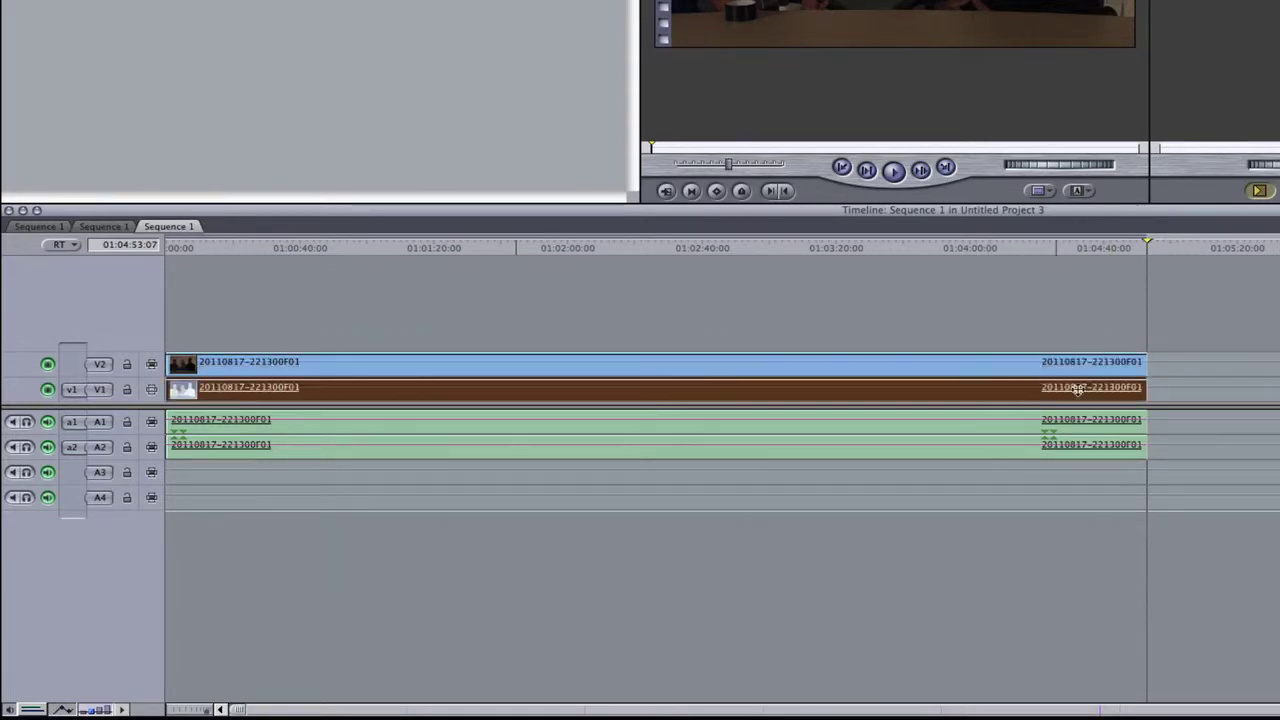
{"action": "left_click", "coordinate": [1212, 395]}
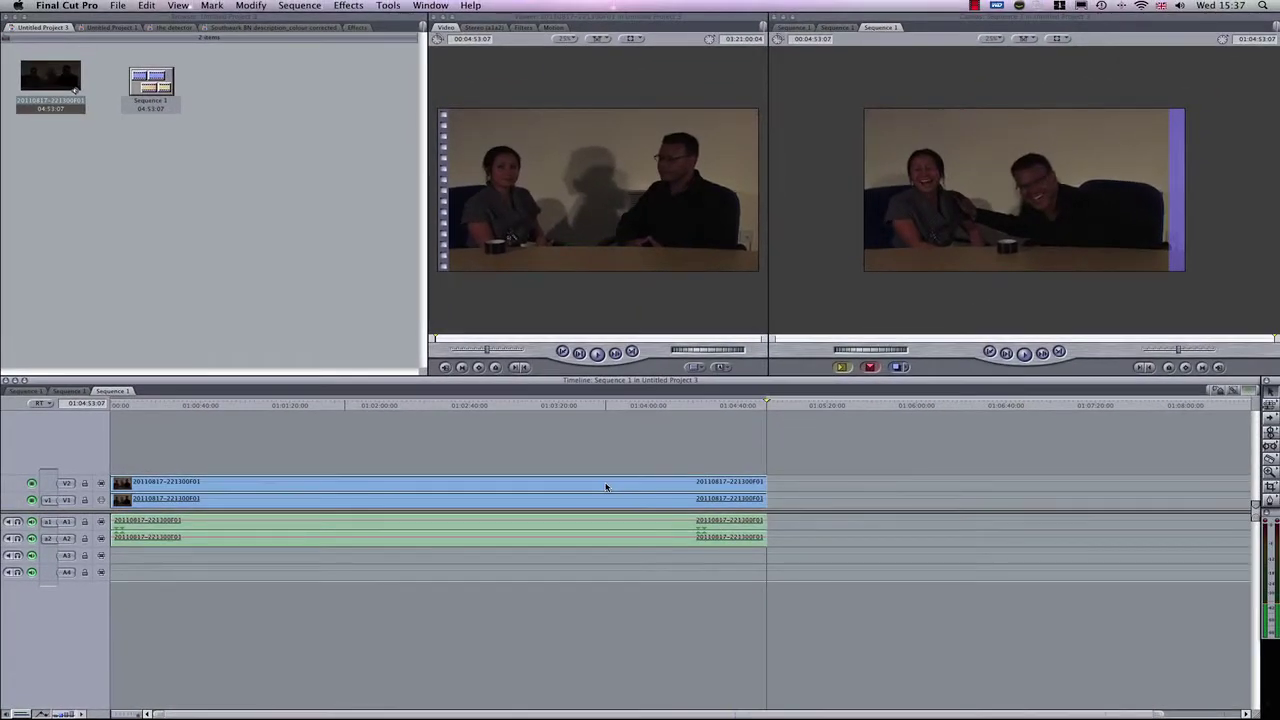
- Load the V2 copy of the interview clip into the Viewer, then select the V1 and V2 clips
{"action": "double_click", "coordinate": [605, 487]}
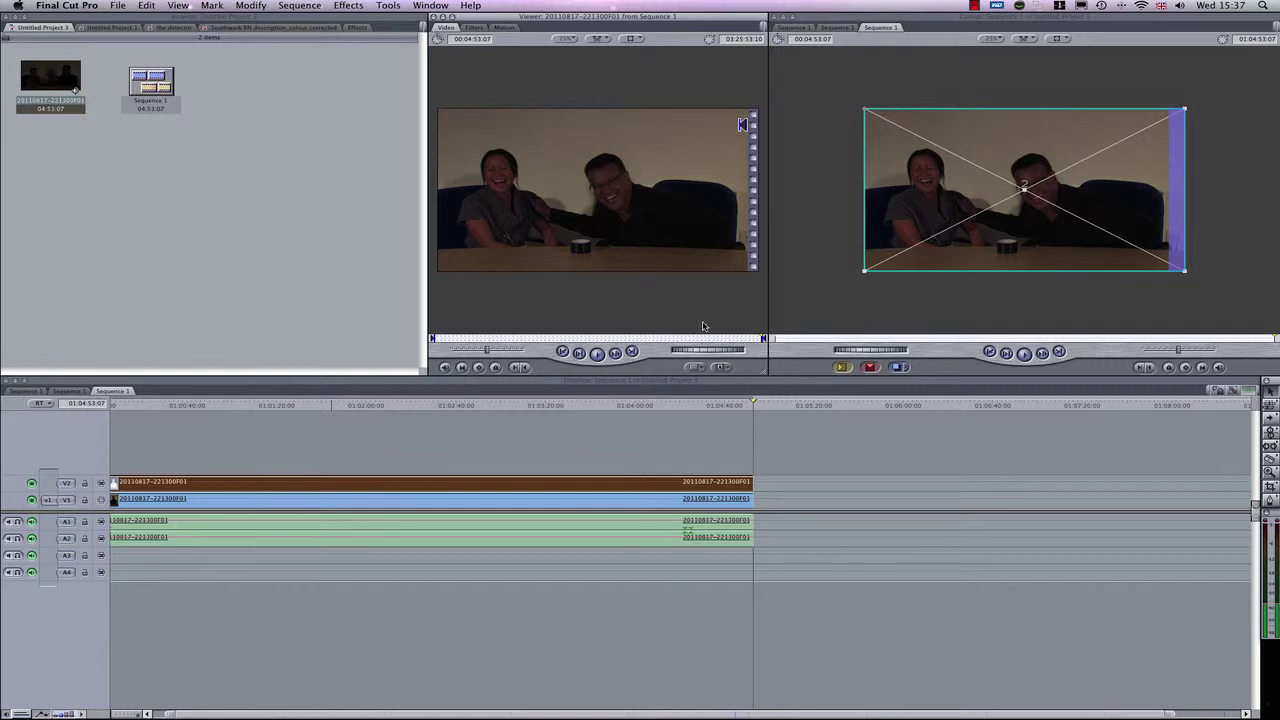
{"action": "scroll", "coordinate": [750, 509], "scroll_direction": "right", "scroll_amount": 2}
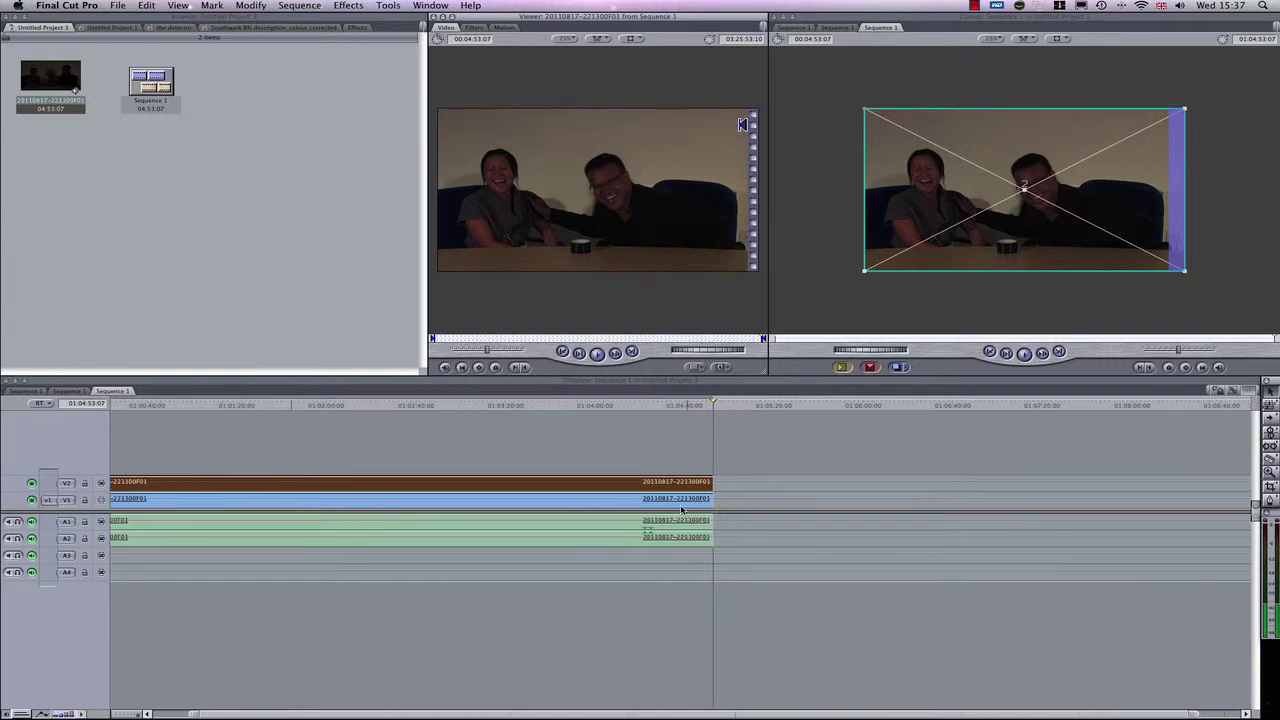
{"action": "scroll", "coordinate": [675, 510], "scroll_direction": "left", "scroll_amount": 3}
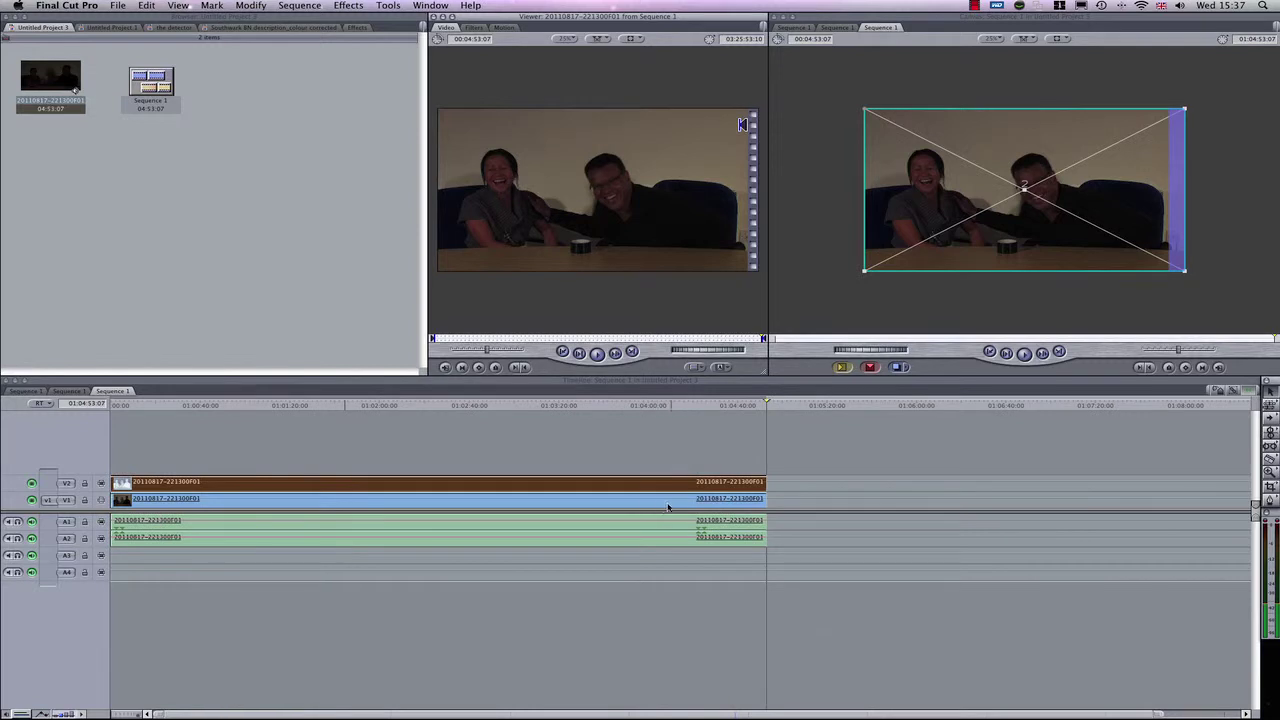
{"action": "left_click", "coordinate": [664, 505]}
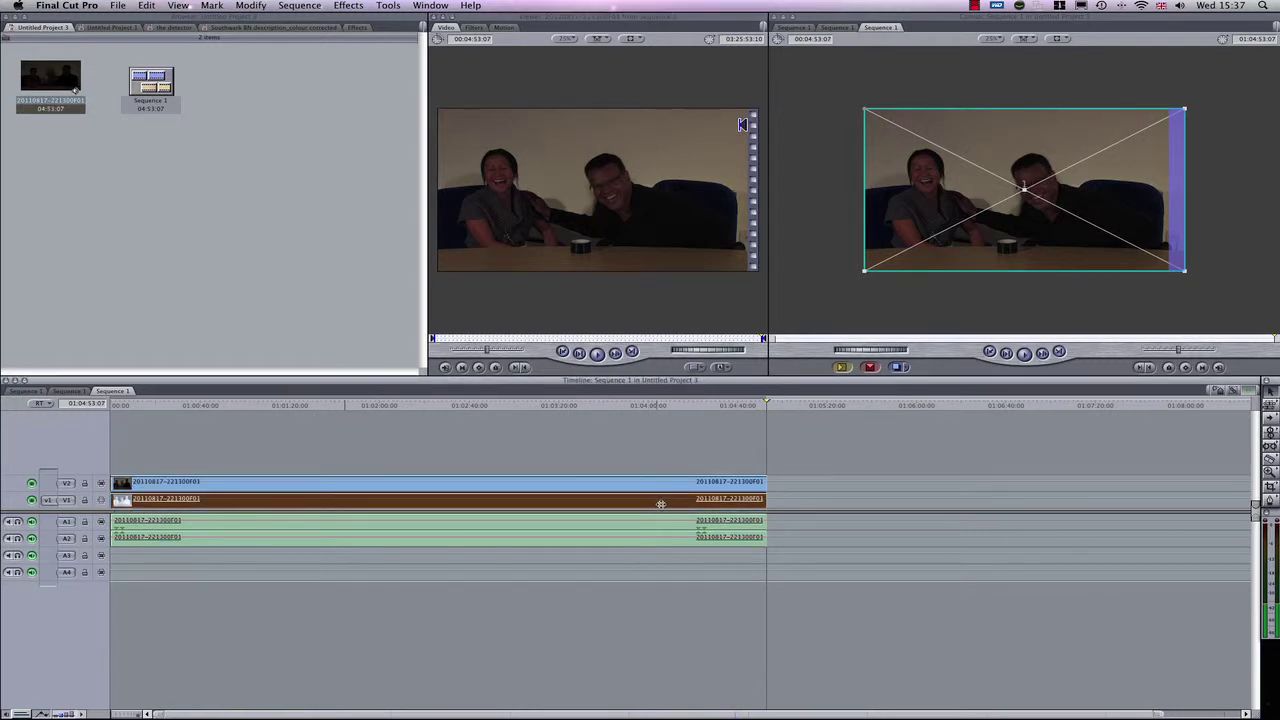
{"action": "left_click", "coordinate": [674, 489]}
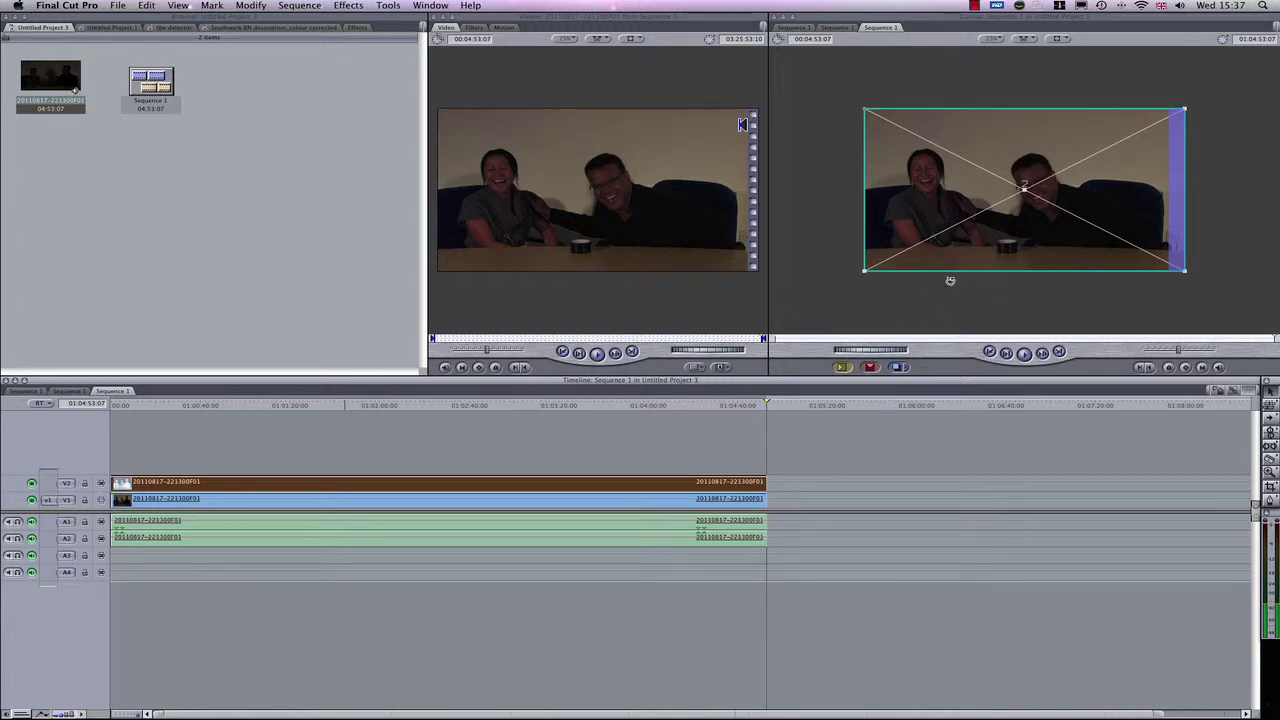
- Set the V2 clip's composite mode to Add and preview the frame at 01:04:18:14
{"action": "left_click", "coordinate": [838, 455]}
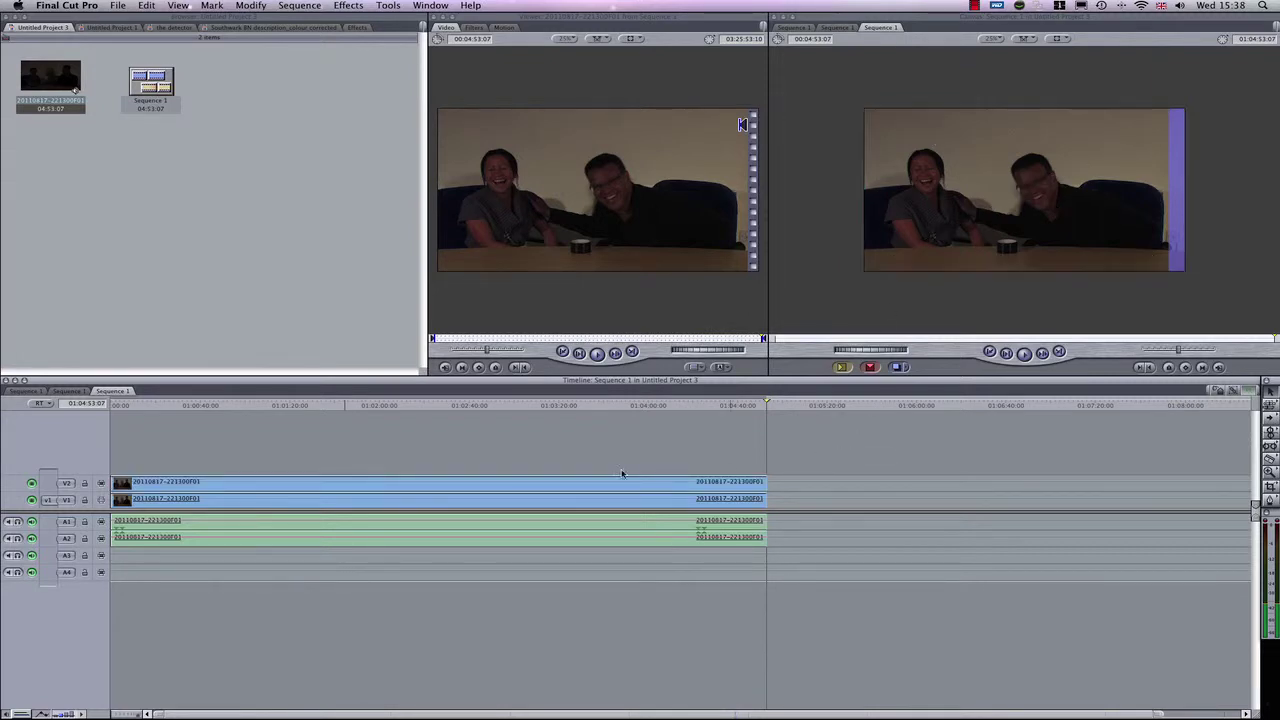
{"action": "left_click", "coordinate": [571, 487]}
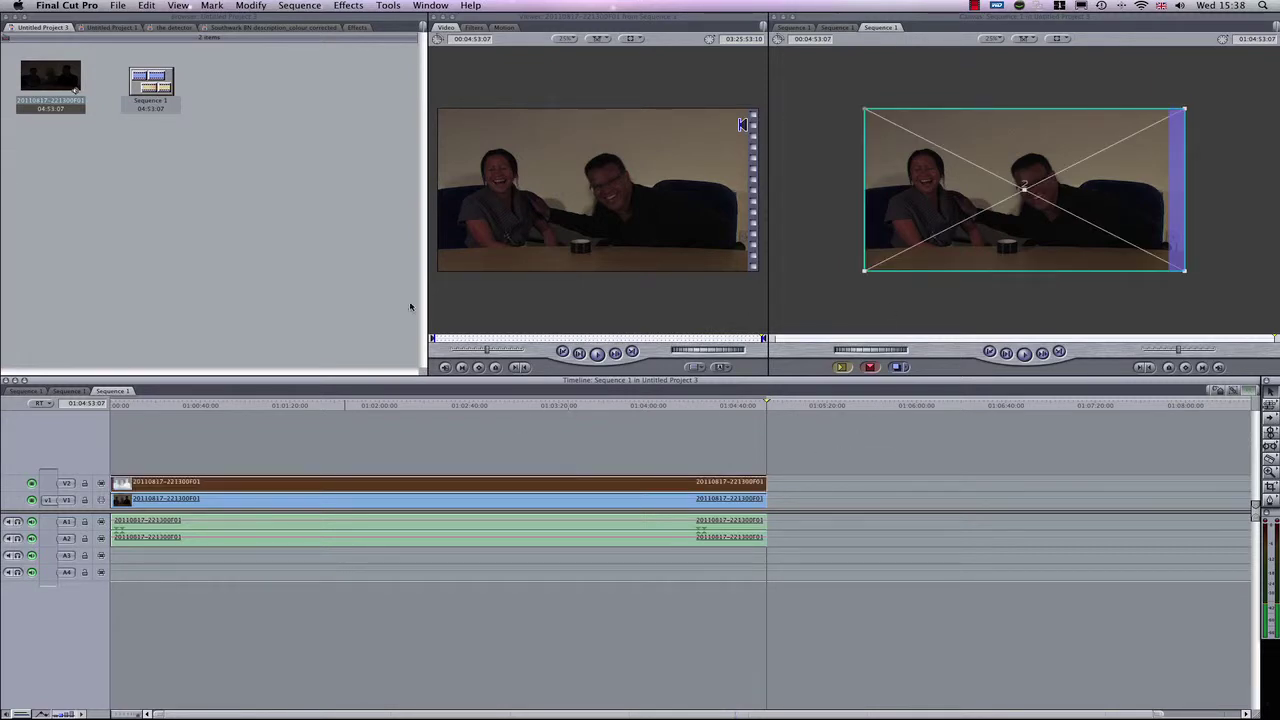
{"action": "left_click", "coordinate": [251, 5]}
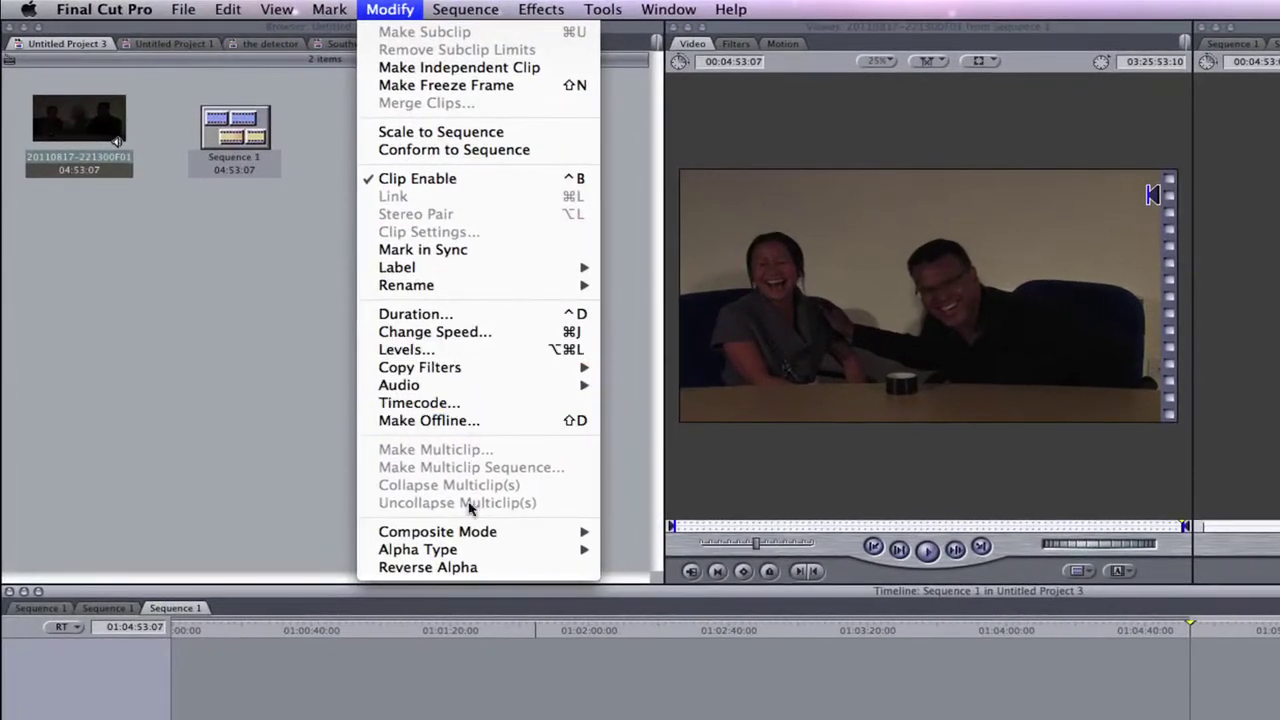
{"action": "mouse_move", "coordinate": [470, 531]}
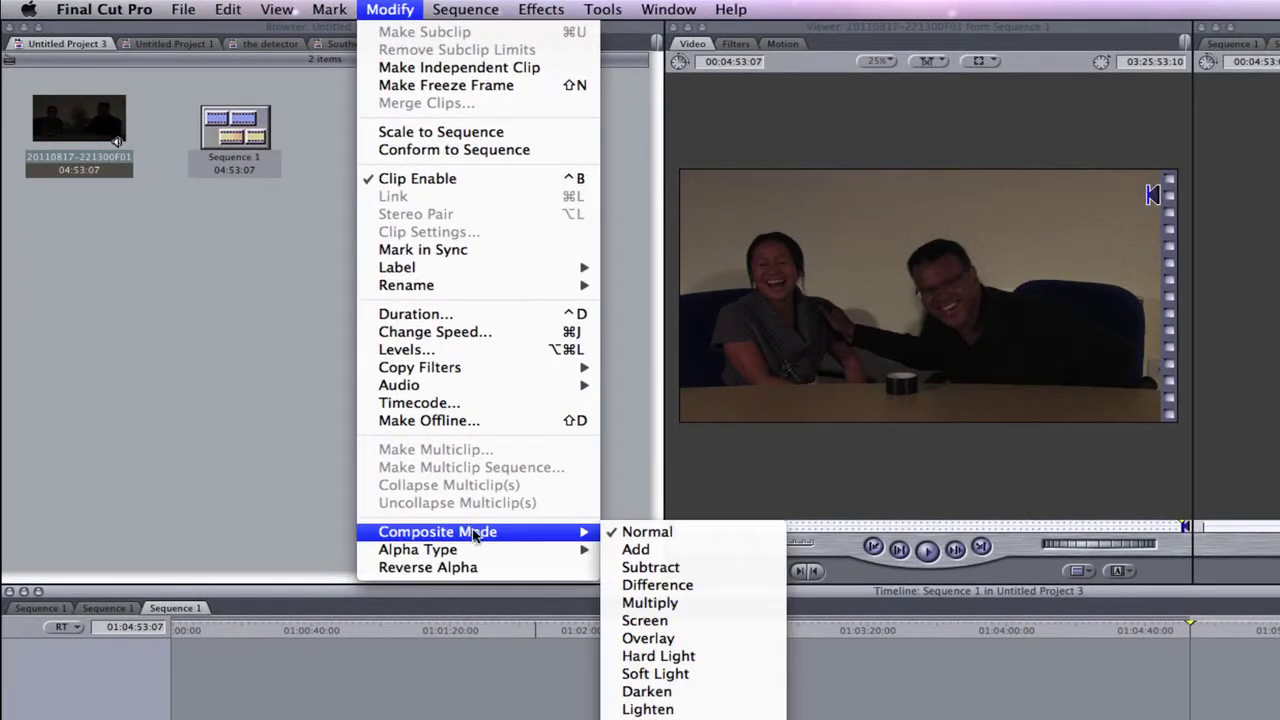
{"action": "left_click", "coordinate": [640, 553]}
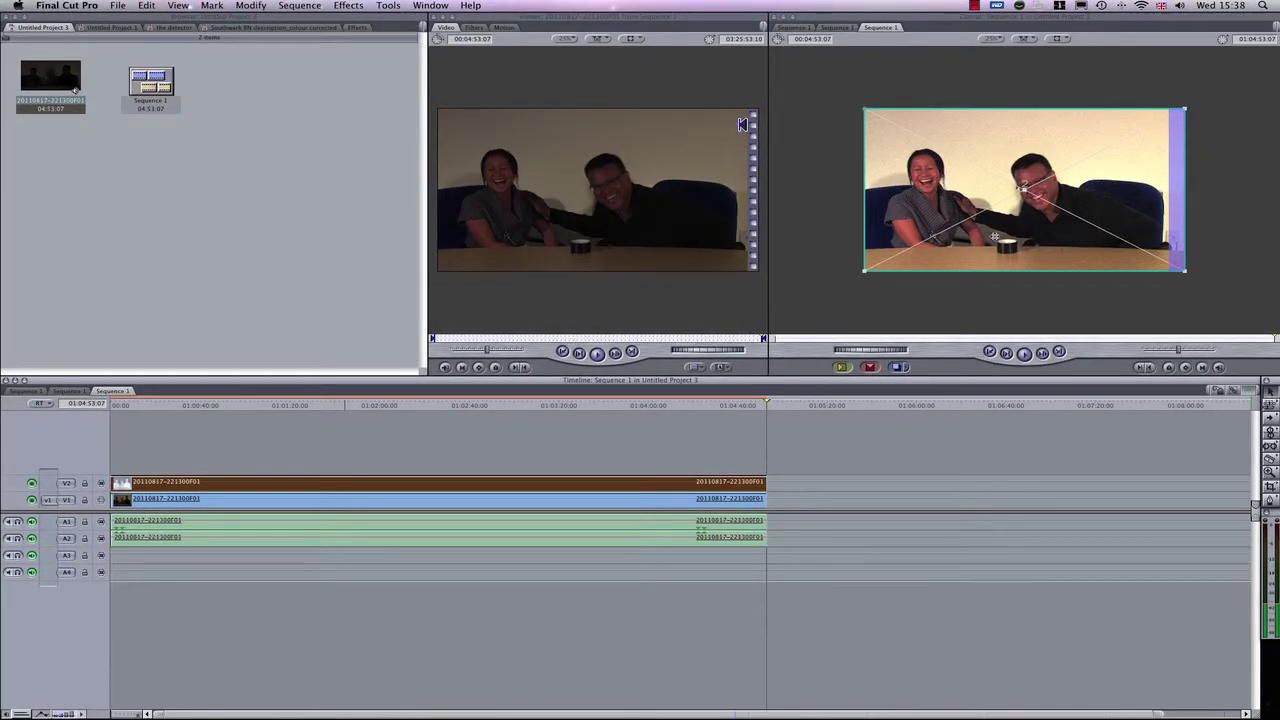
{"action": "left_click", "coordinate": [689, 408]}
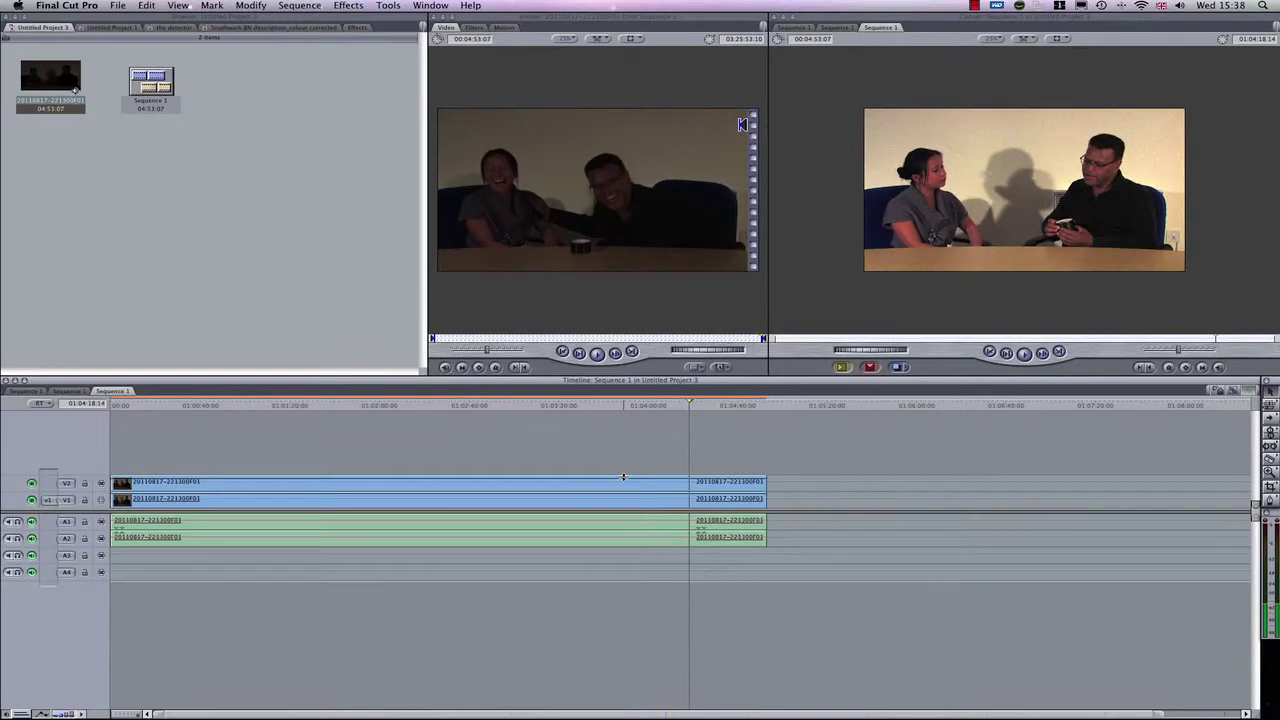
- Apply the Color Correction > Color Corrector 3-way video filter to the selected V2 clip
{"action": "left_click", "coordinate": [152, 585]}
{"action": "left_click", "coordinate": [634, 450]}
{"action": "left_click", "coordinate": [634, 487]}
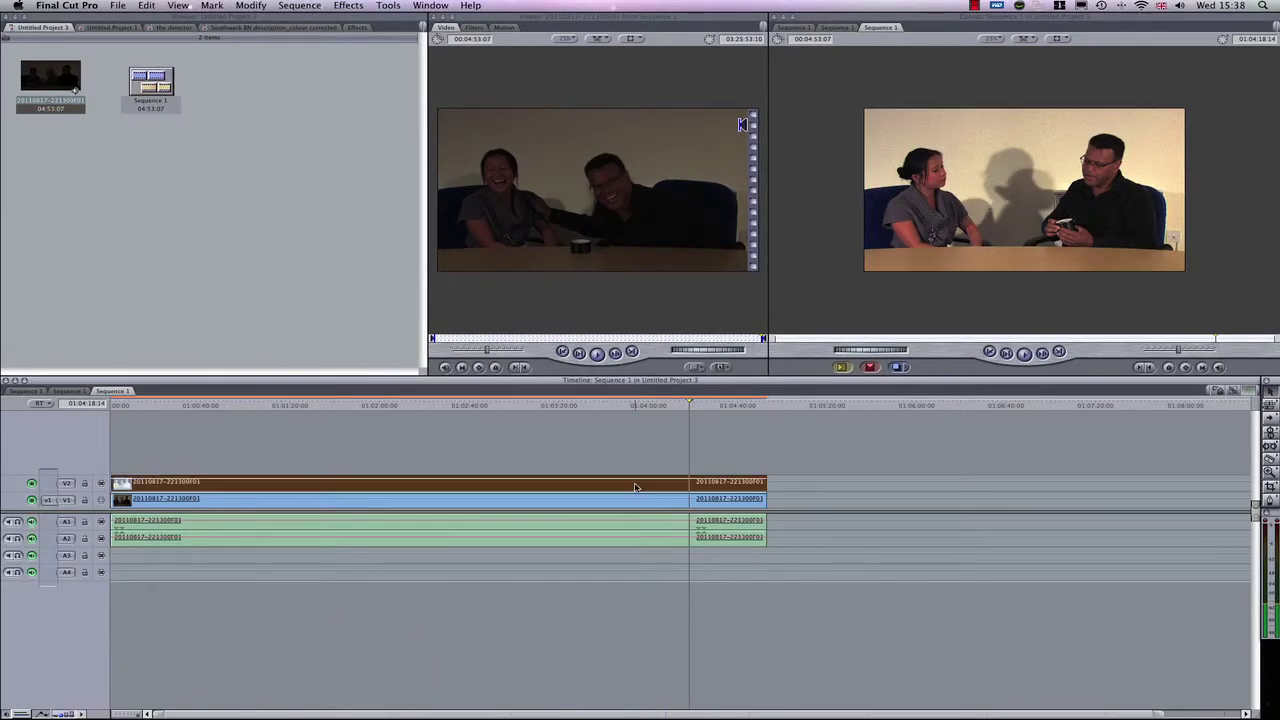
{"action": "left_click", "coordinate": [631, 450]}
{"action": "left_click", "coordinate": [632, 487]}
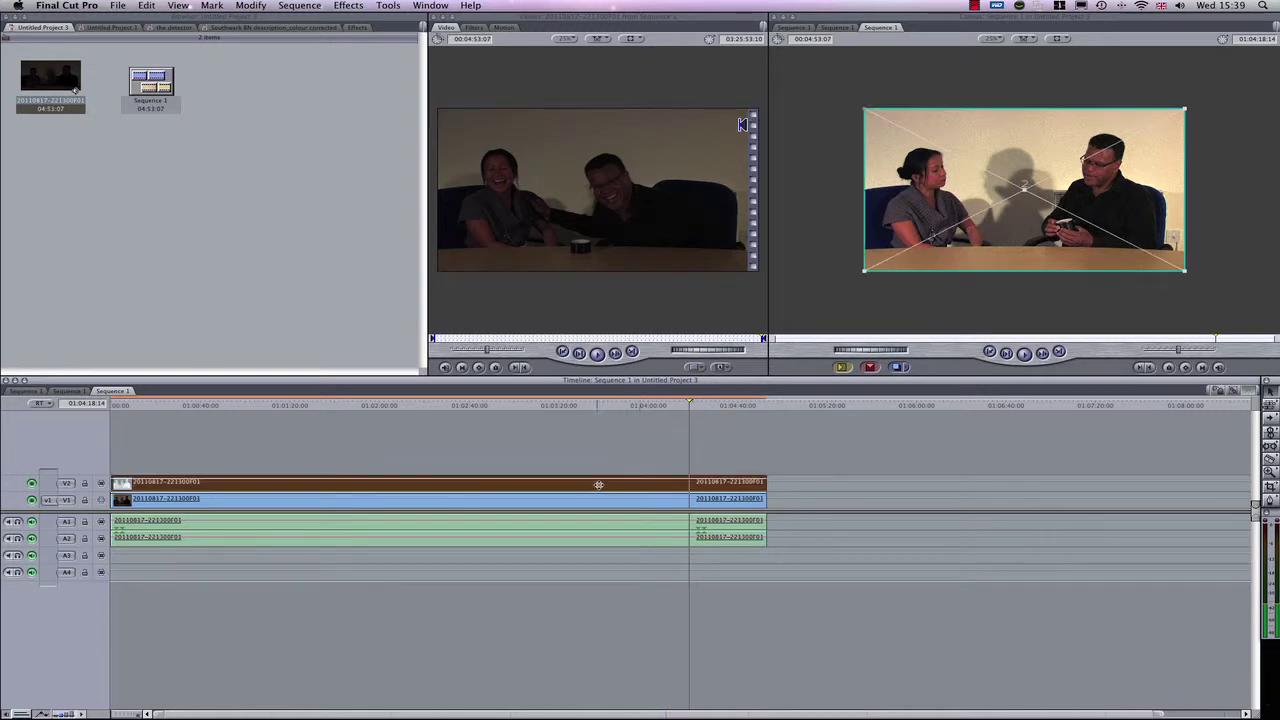
{"action": "left_click", "coordinate": [348, 6]}
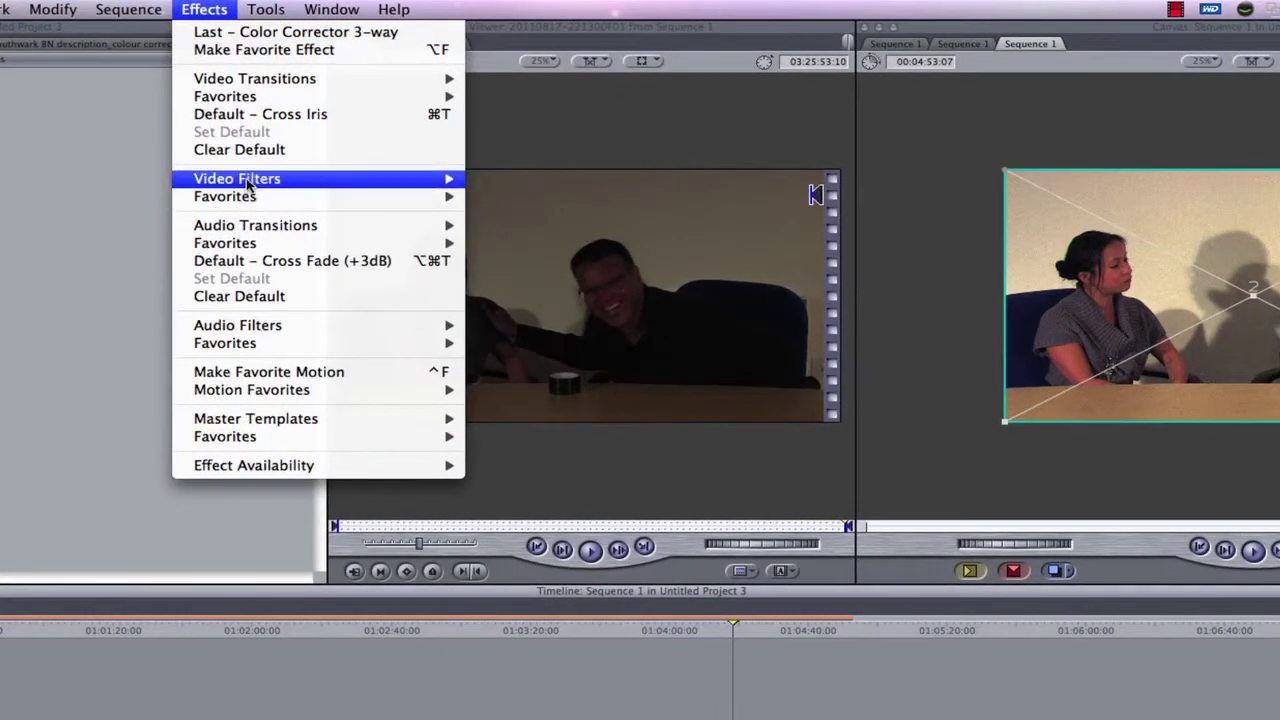
{"action": "mouse_move", "coordinate": [348, 133]}
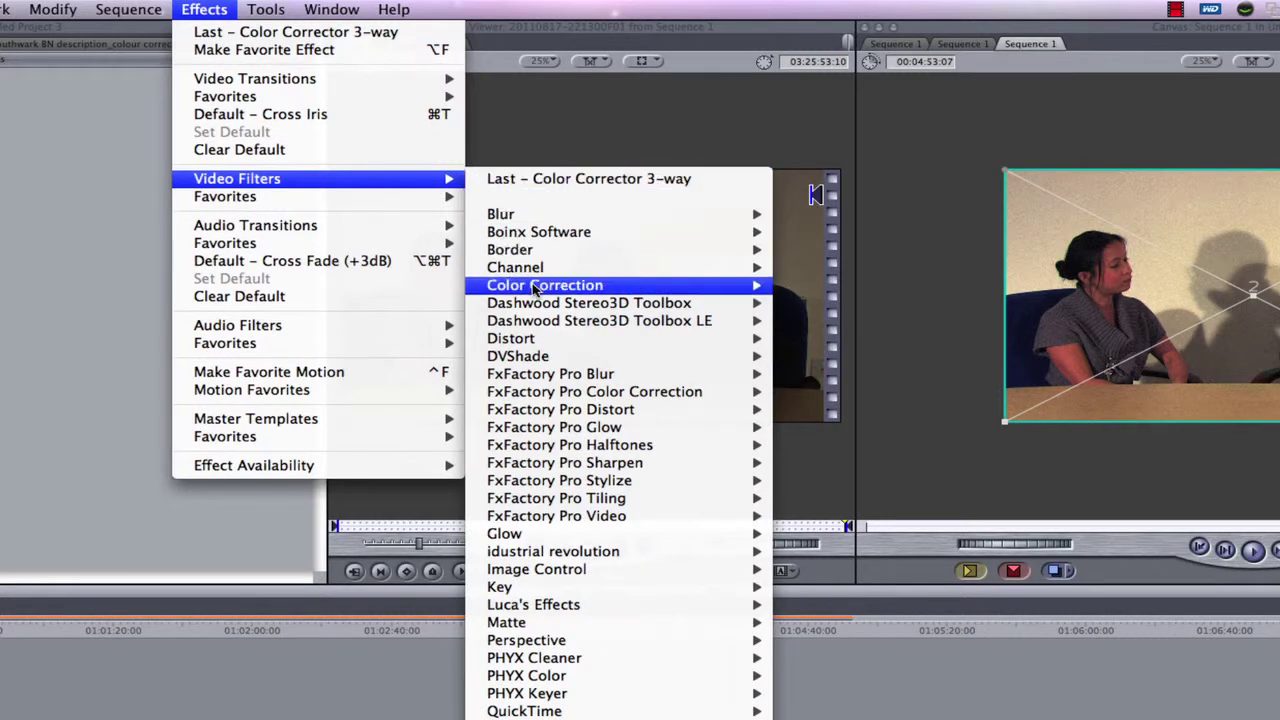
{"action": "mouse_move", "coordinate": [541, 288]}
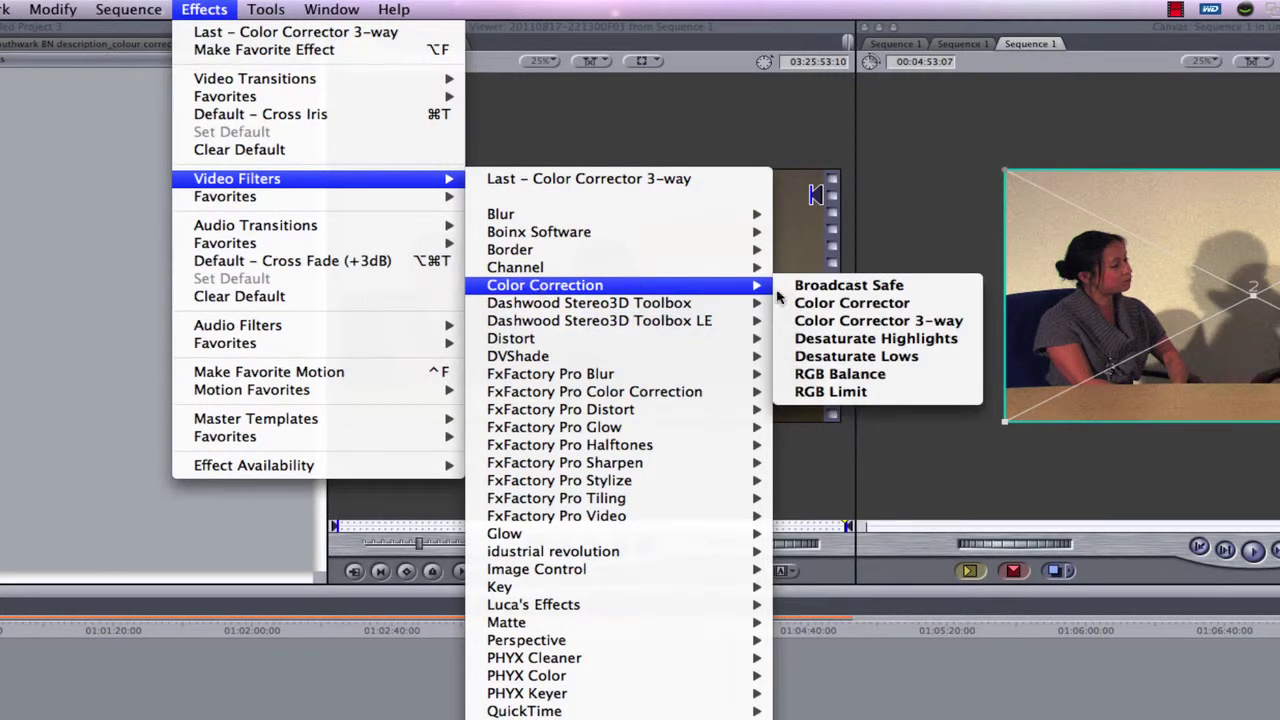
{"action": "left_click", "coordinate": [877, 321]}
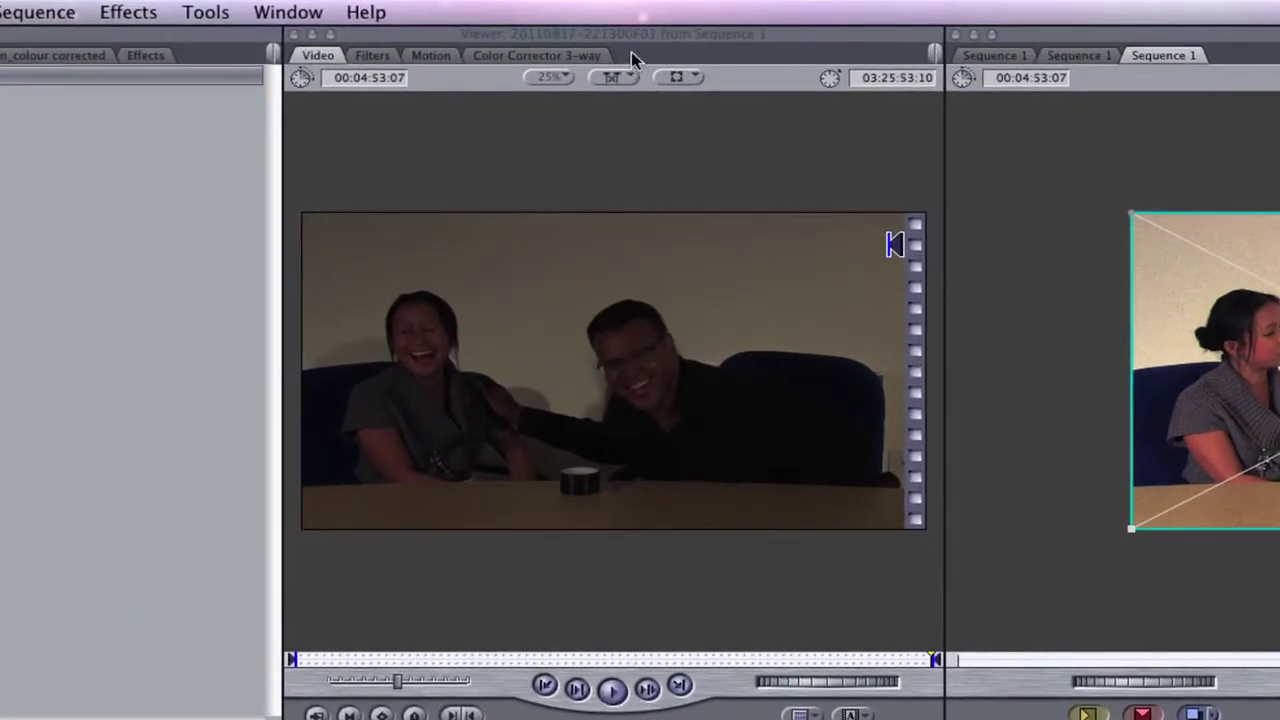
- In the Color Corrector 3-way controls, nudge the Blacks wheel slightly and push Mids toward yellow-green
{"action": "left_click", "coordinate": [530, 55]}
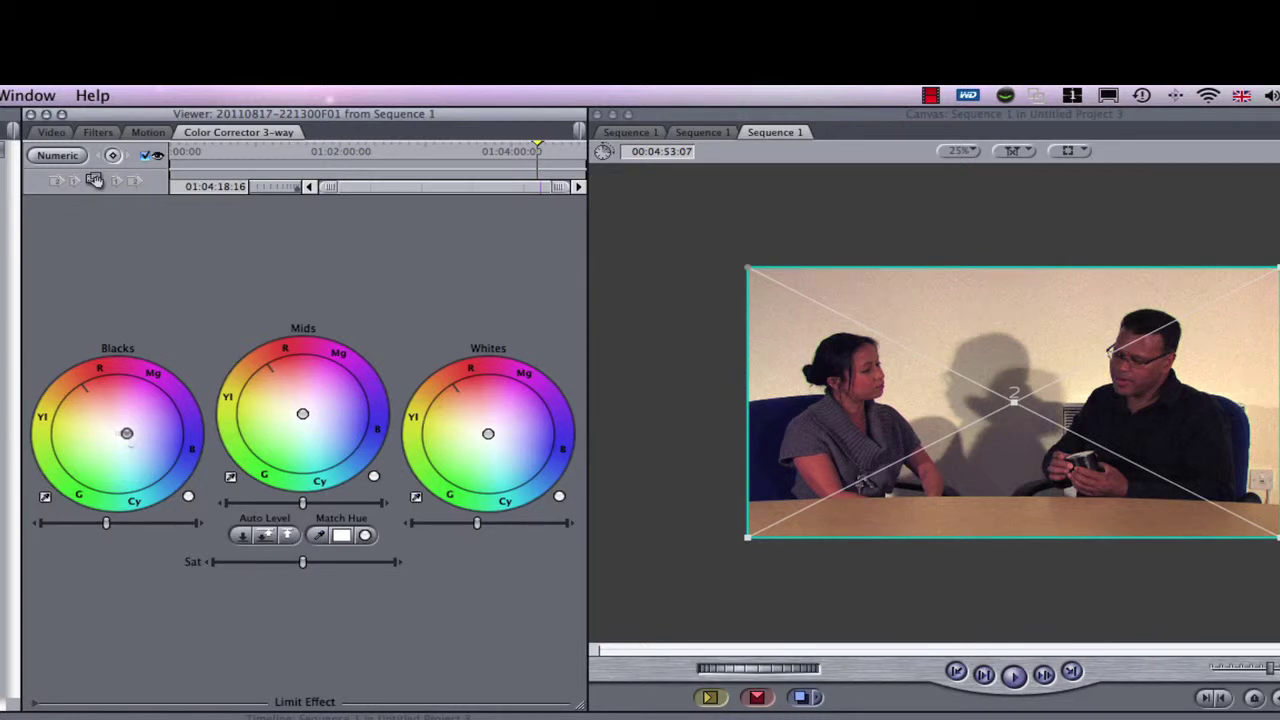
{"action": "left_click_drag", "start_coordinate": [124, 433], "coordinate": [134, 431]}
{"action": "left_click_drag", "start_coordinate": [303, 413], "coordinate": [285, 419]}
- Shift Mids slightly left, push Whites toward blue, and lower the Blacks level slider
{"action": "left_click_drag", "start_coordinate": [287, 427], "coordinate": [285, 427]}
{"action": "left_click_drag", "start_coordinate": [492, 433], "coordinate": [520, 440]}
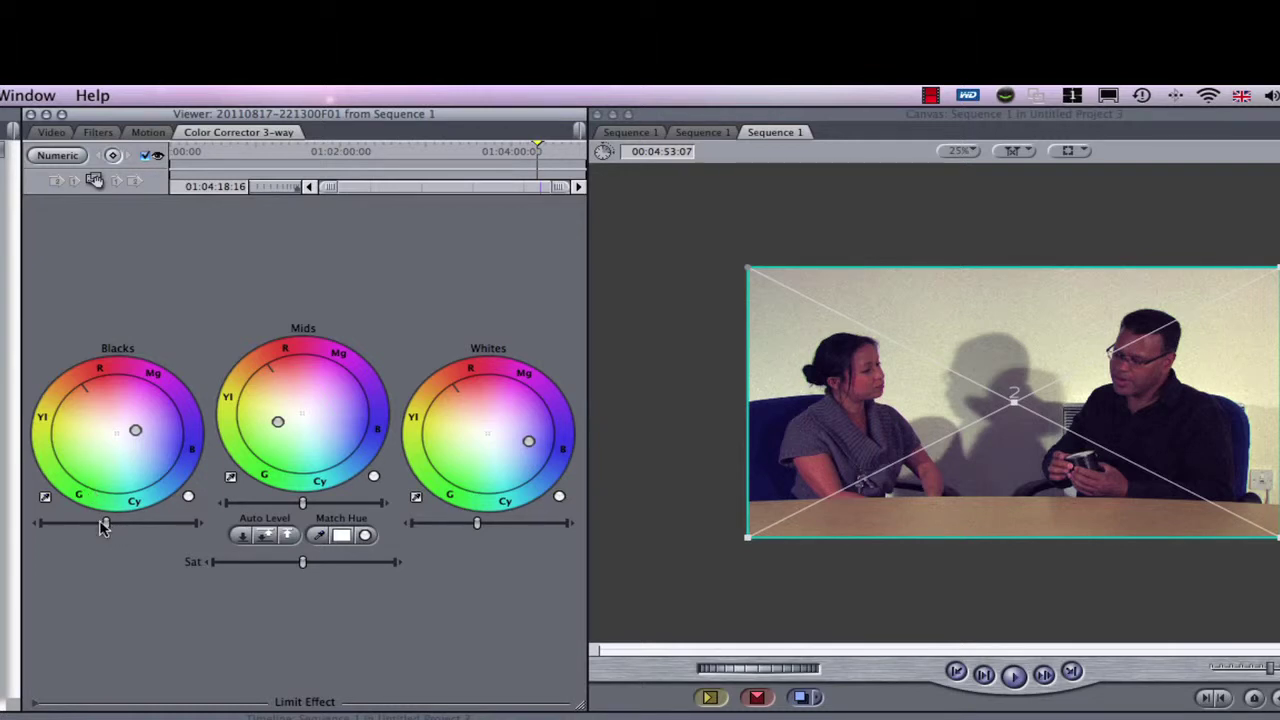
{"action": "mouse_move", "coordinate": [108, 530]}
{"action": "left_mouse_down"}
{"action": "mouse_move", "coordinate": [46, 528]}
{"action": "mouse_move", "coordinate": [106, 528]}
{"action": "mouse_move", "coordinate": [83, 534]}
{"action": "left_mouse_up"}
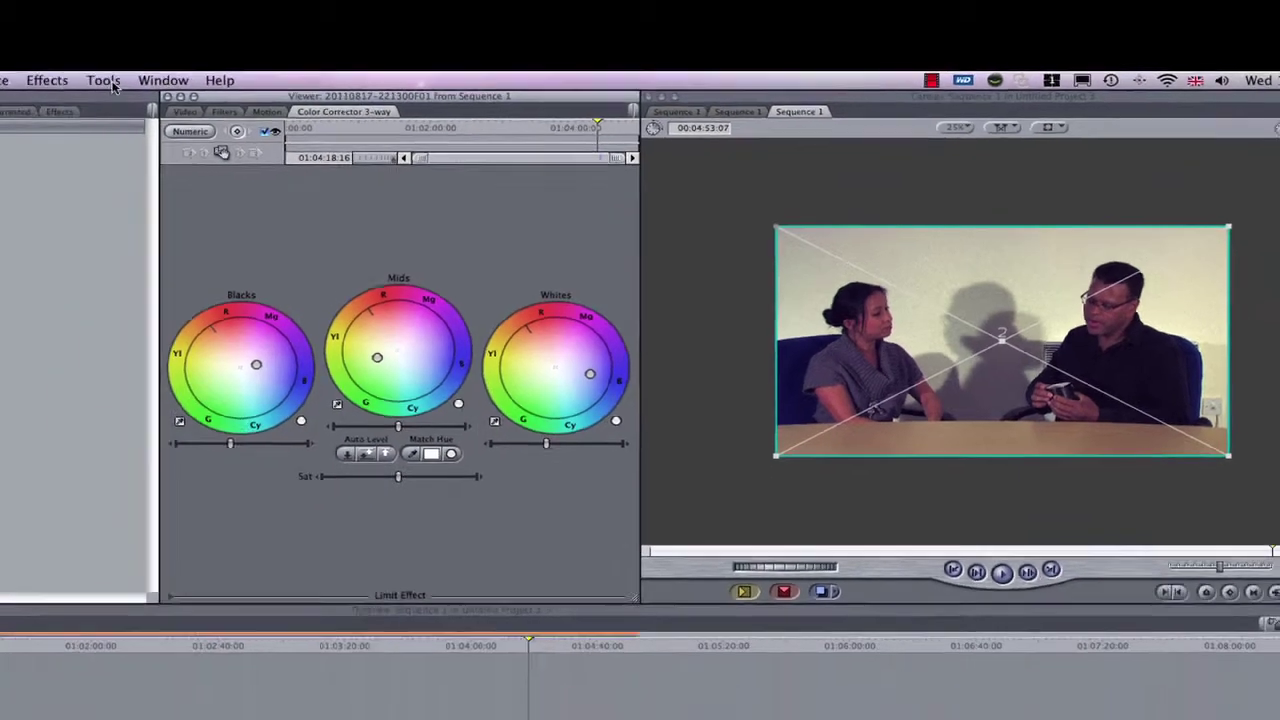
- Show the vectorscope, histogram, waveform monitor and RGB parade beside the colour corrector
{"action": "left_click", "coordinate": [418, 48]}
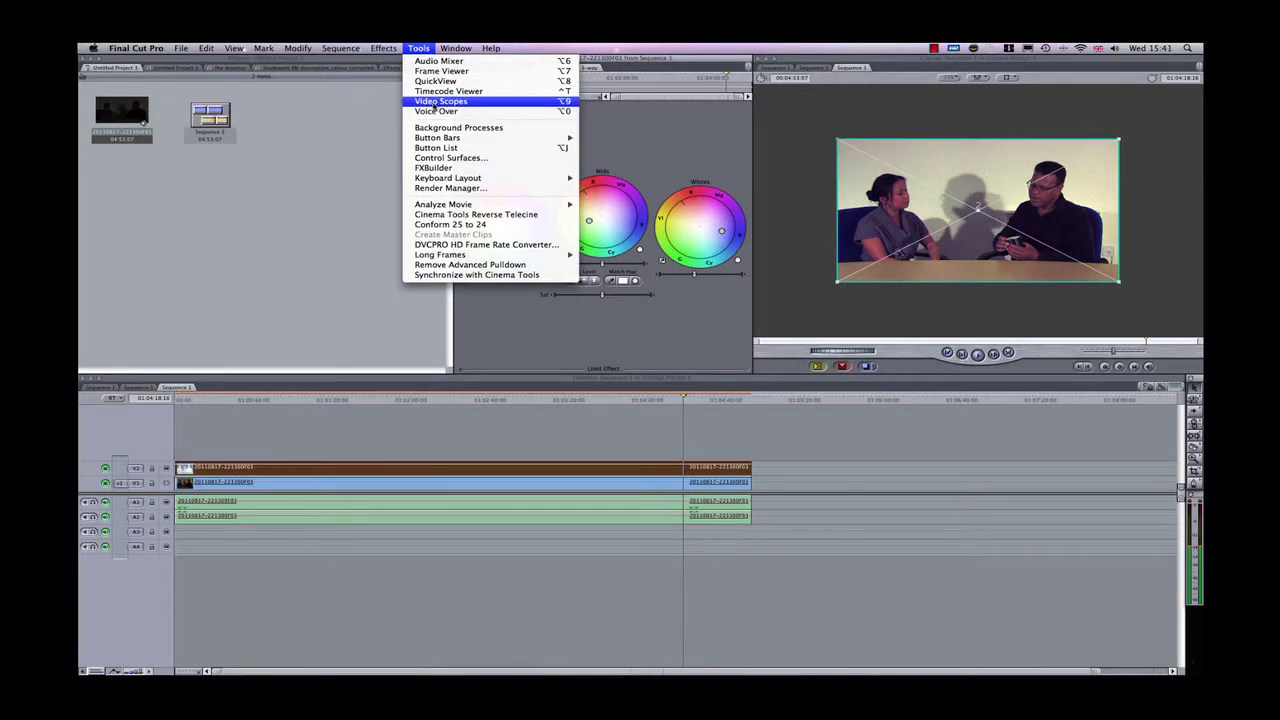
{"action": "left_click", "coordinate": [455, 104]}
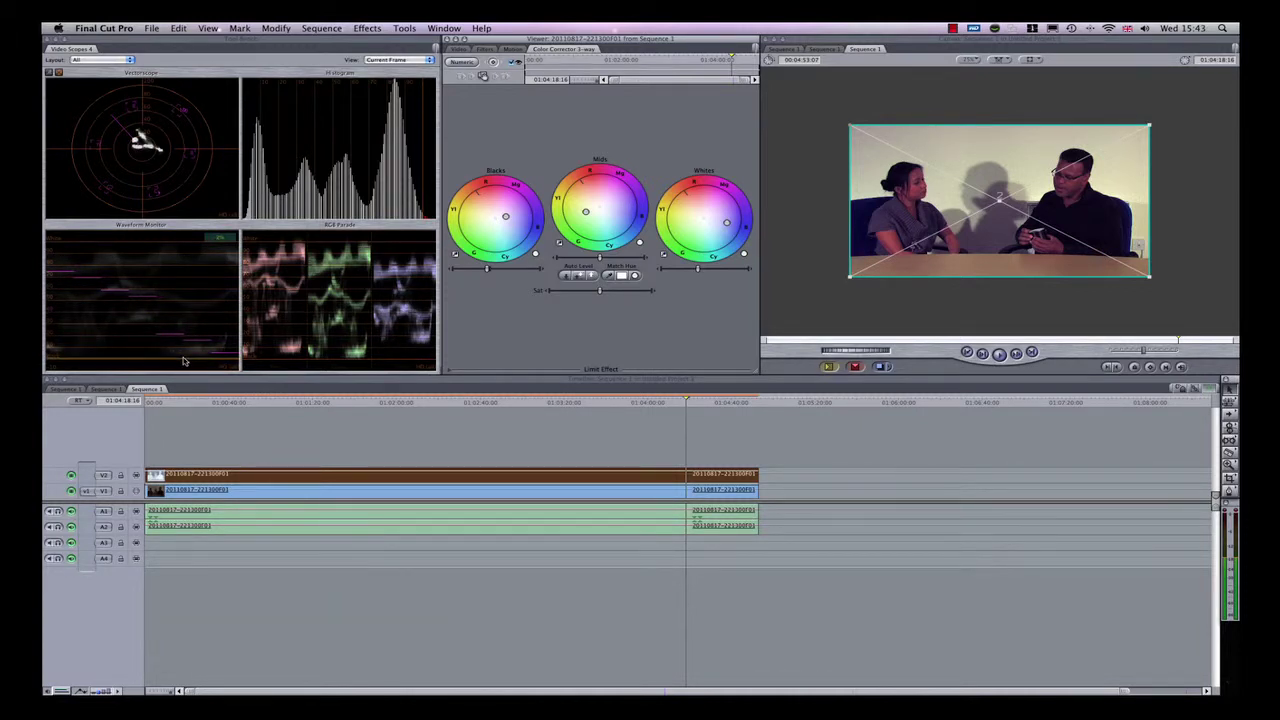
- Lower the Blacks level slightly more so the histogram peaks shift left
{"action": "left_click", "coordinate": [451, 272]}
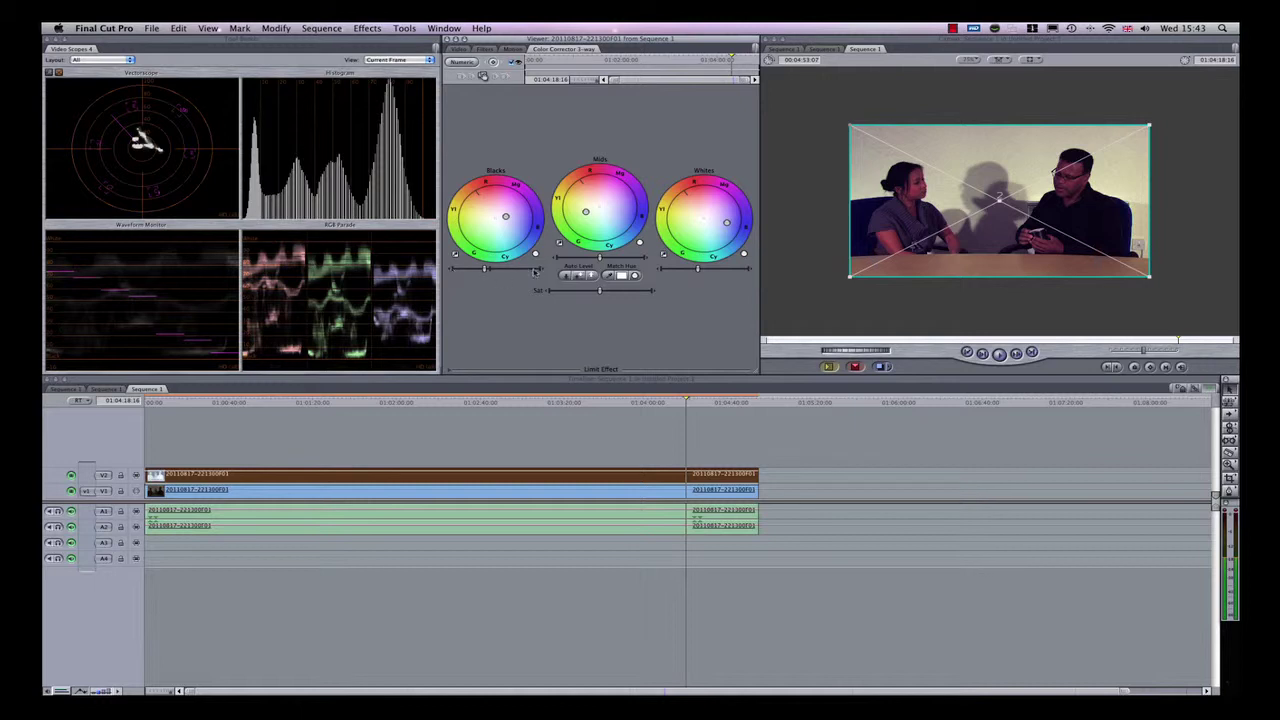
{"action": "mouse_move", "coordinate": [138, 130]}
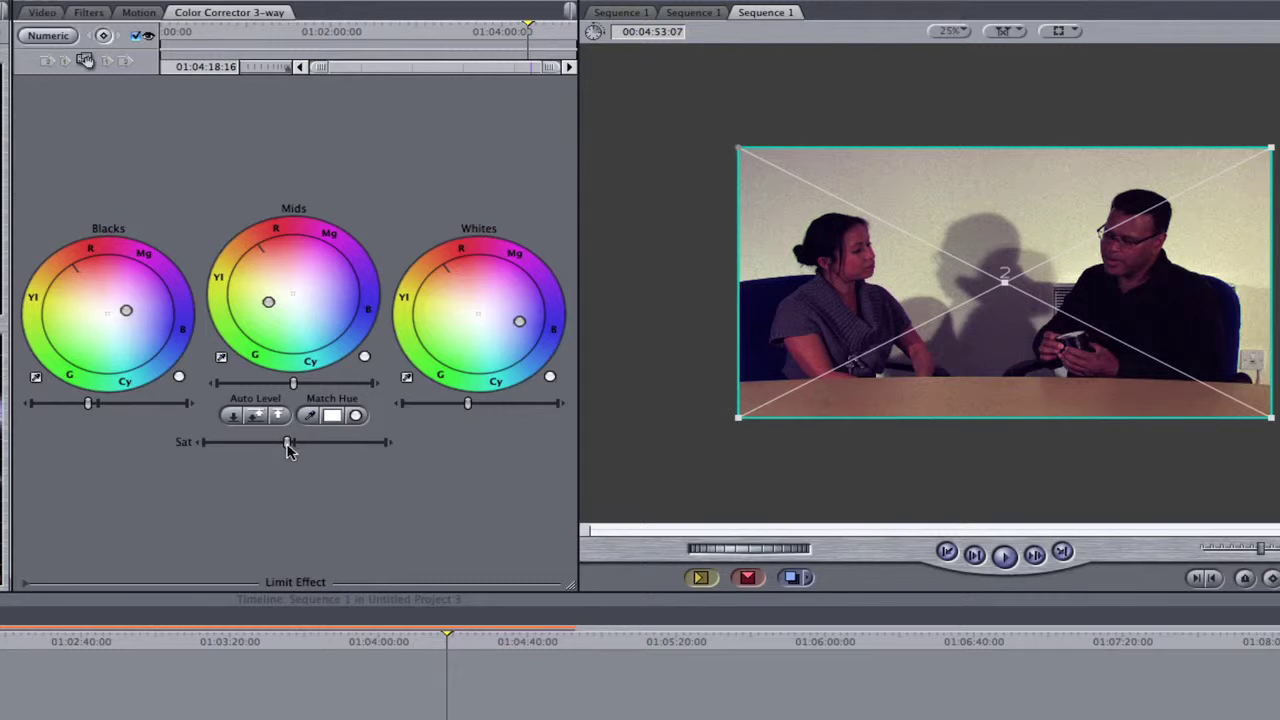
- Pull the 3-way Sat slider slightly left to mute the interview's colours
{"action": "left_click_drag", "start_coordinate": [283, 443], "coordinate": [245, 451]}
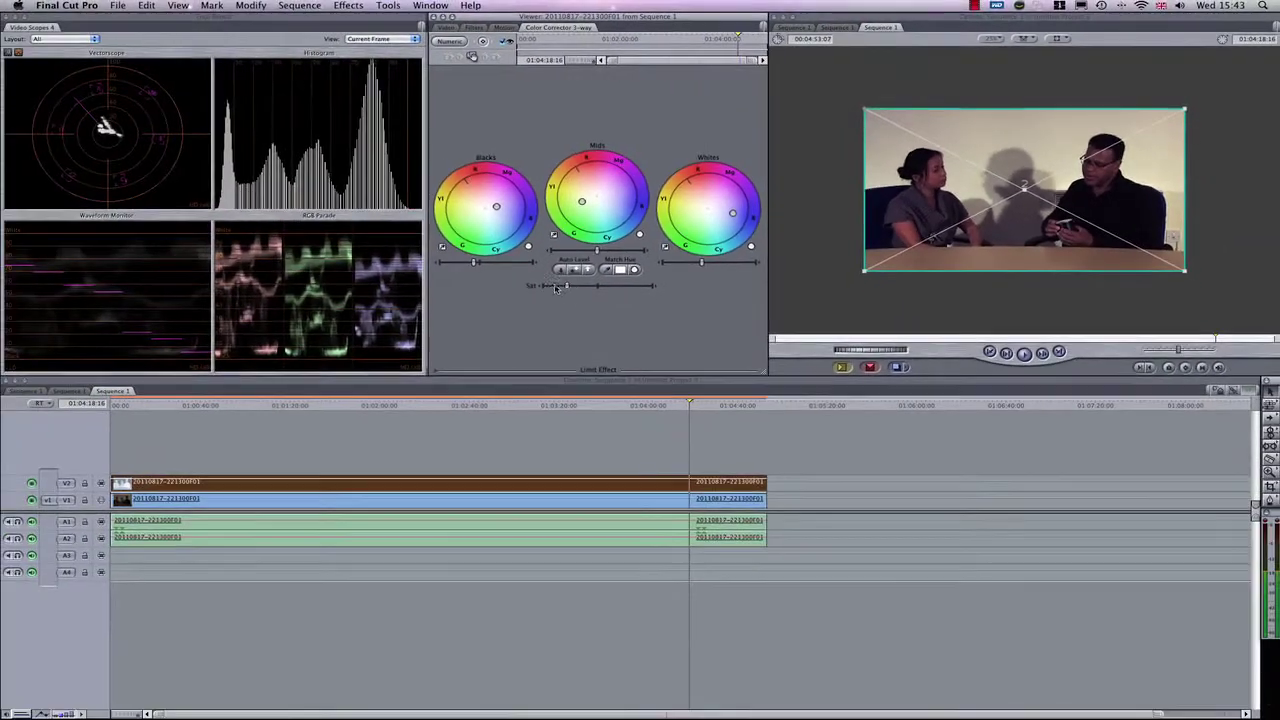
- Lower the 3-way Sat slider, then raise it slightly to bring back a little colour
{"action": "mouse_move", "coordinate": [106, 130]}
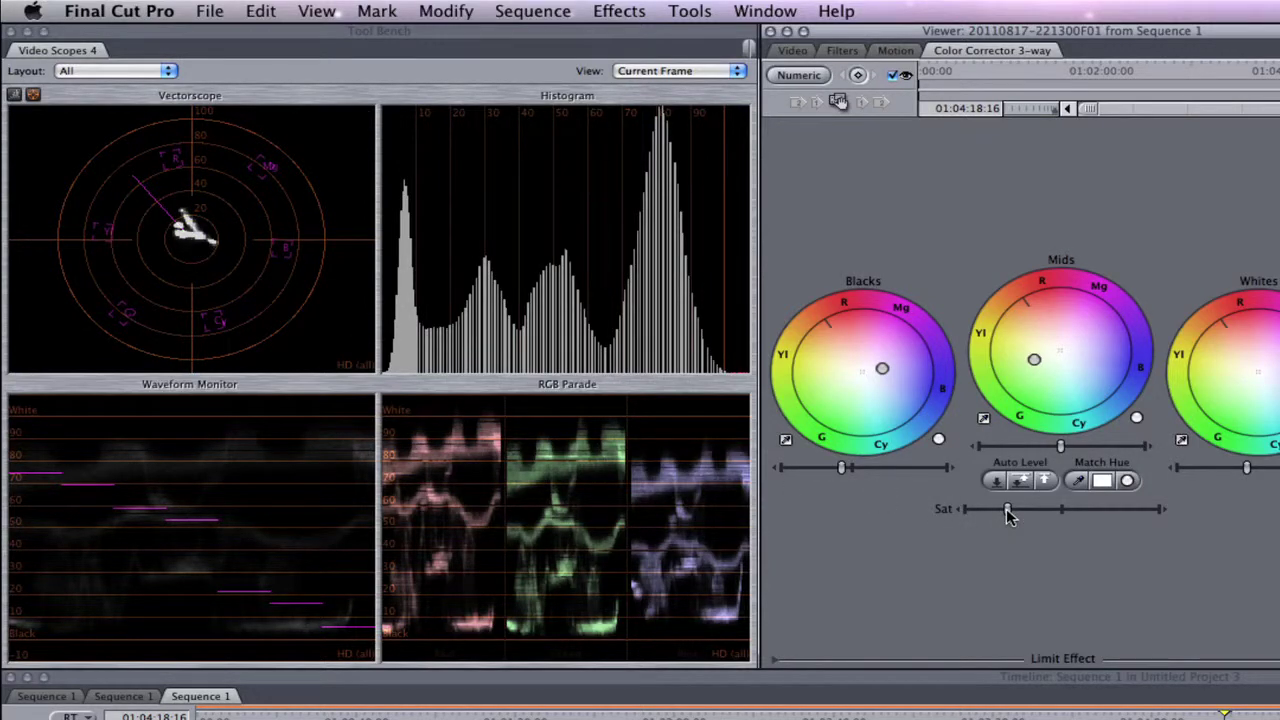
{"action": "left_click_drag", "start_coordinate": [1008, 513], "coordinate": [977, 513]}
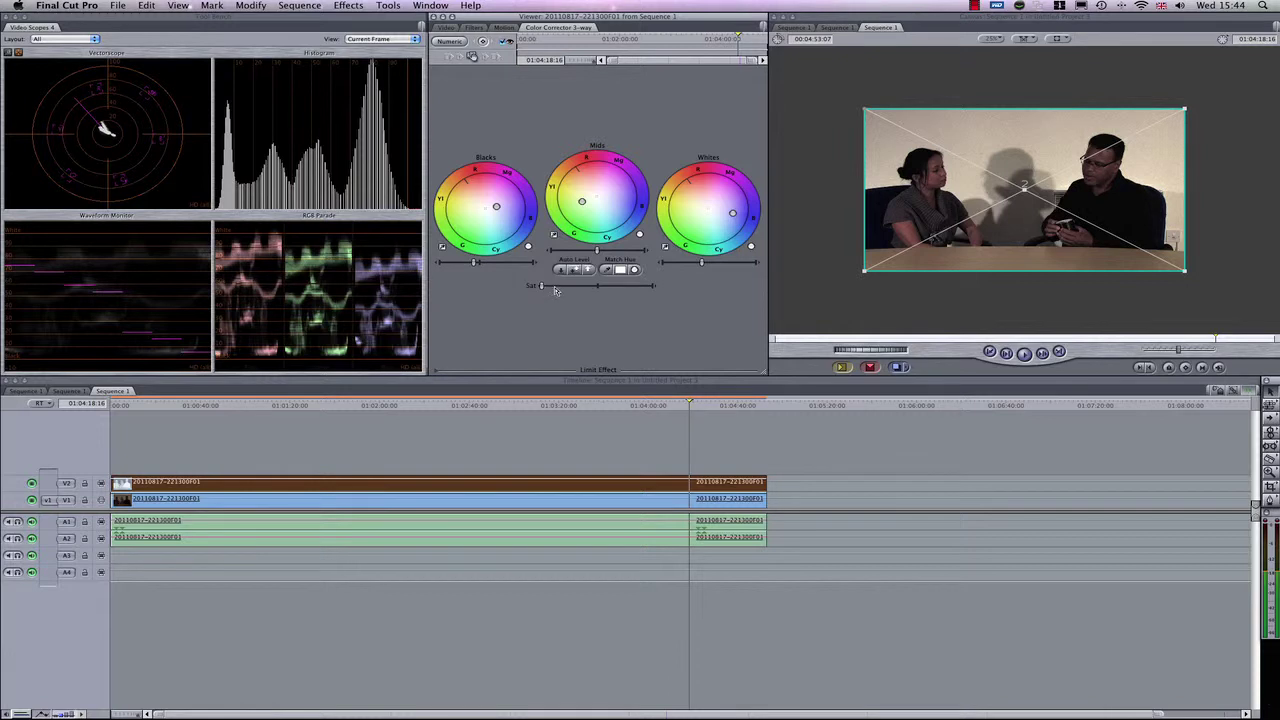
{"action": "left_click_drag", "start_coordinate": [556, 291], "coordinate": [558, 288]}
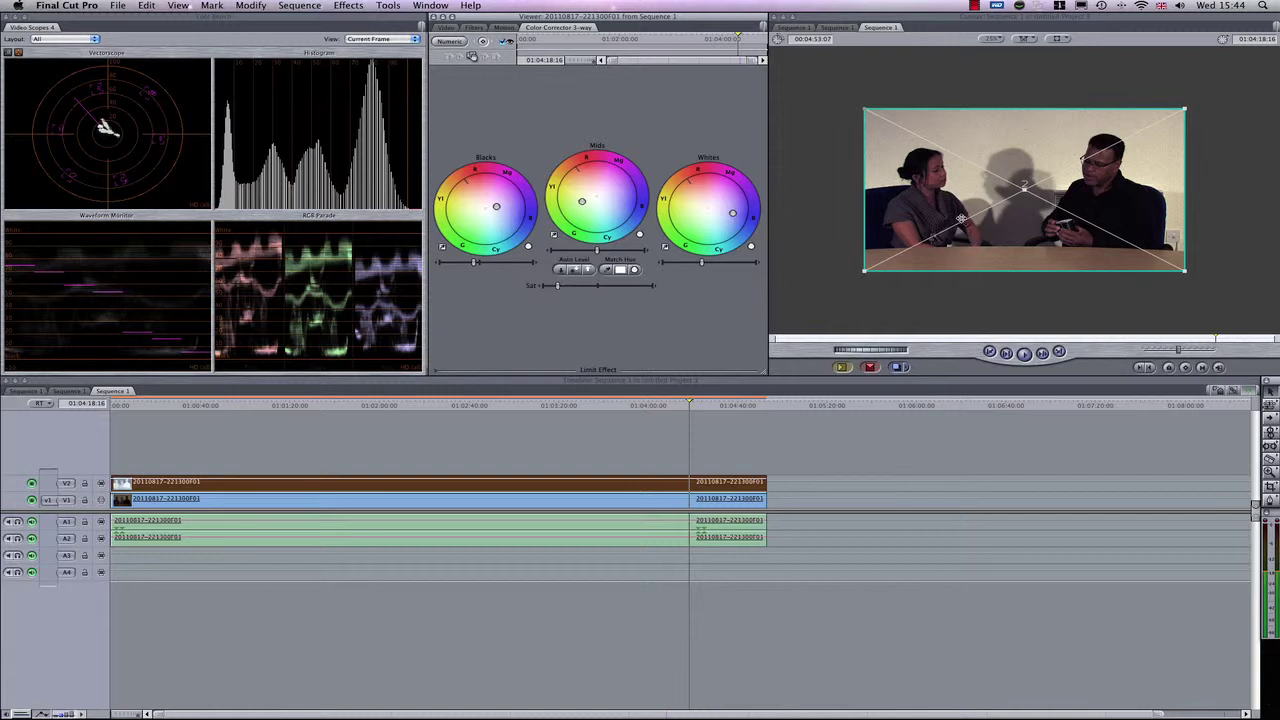
- Check several frames, then nudge Mids slightly and push Whites and Blacks toward blue
{"action": "left_click", "coordinate": [512, 406]}
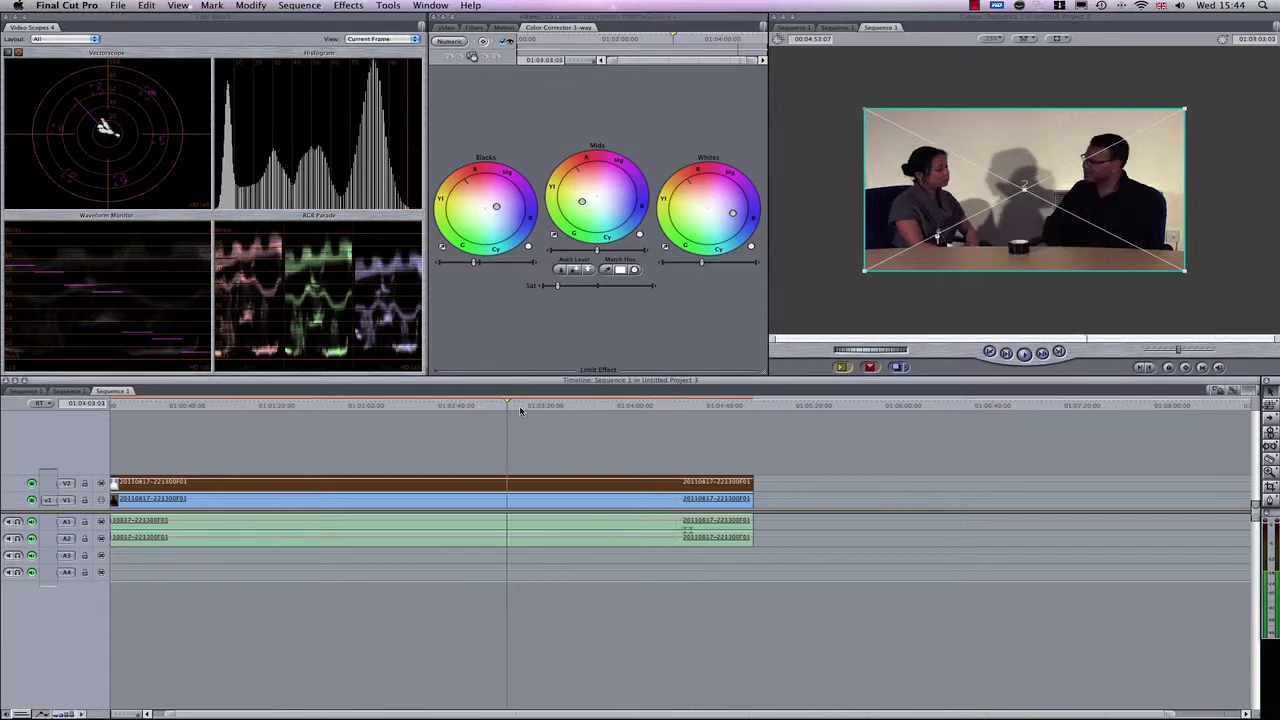
{"action": "left_click", "coordinate": [580, 406]}
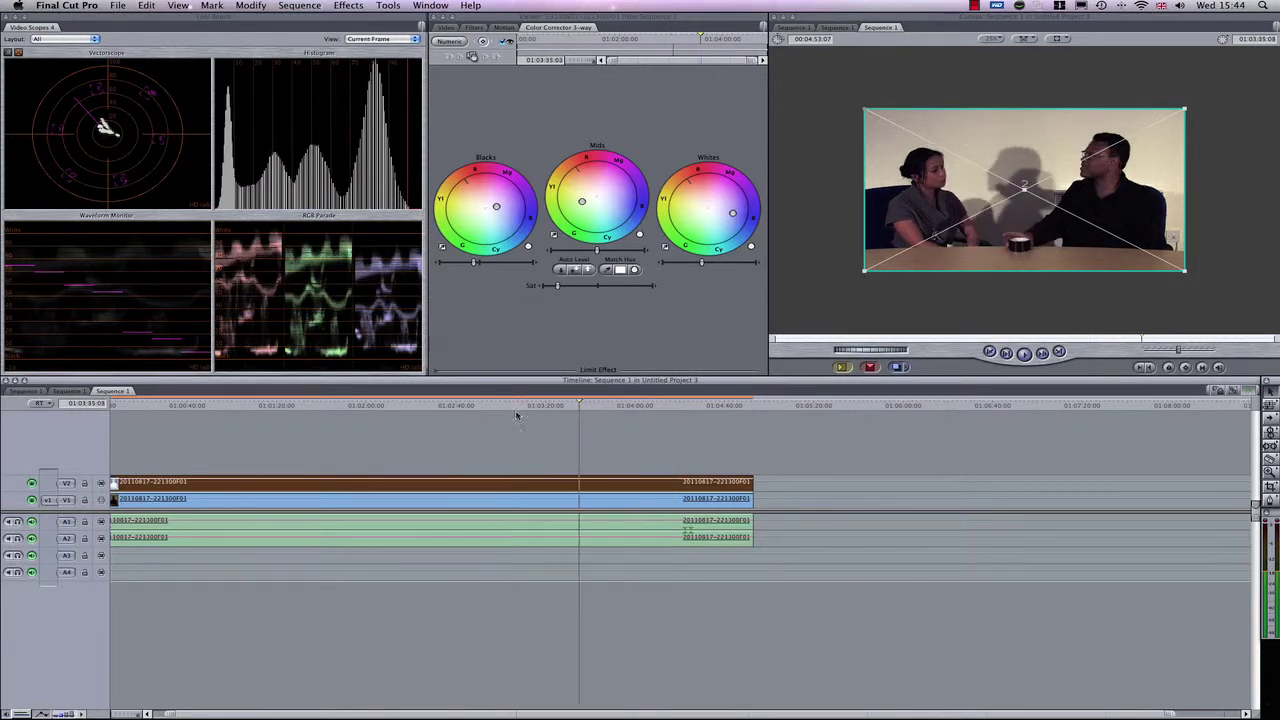
{"action": "left_click", "coordinate": [348, 406]}
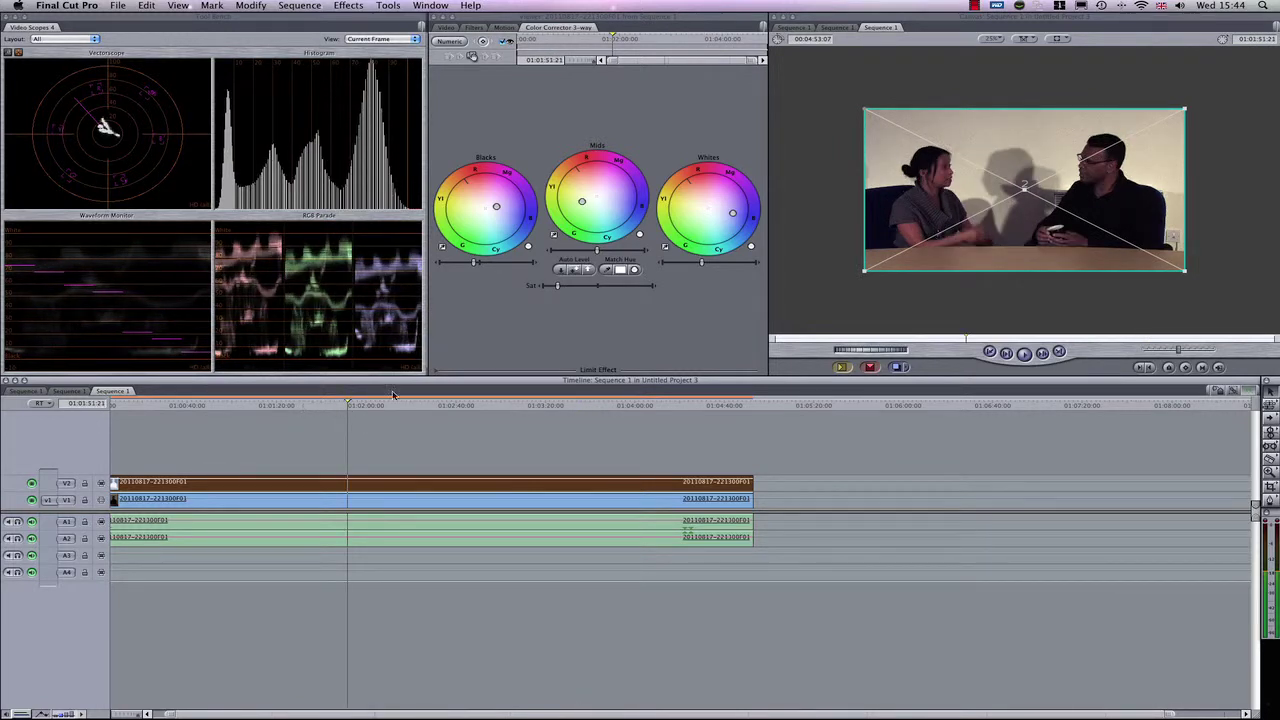
{"action": "left_click", "coordinate": [582, 204]}
{"action": "left_click_drag", "start_coordinate": [582, 204], "coordinate": [580, 201]}
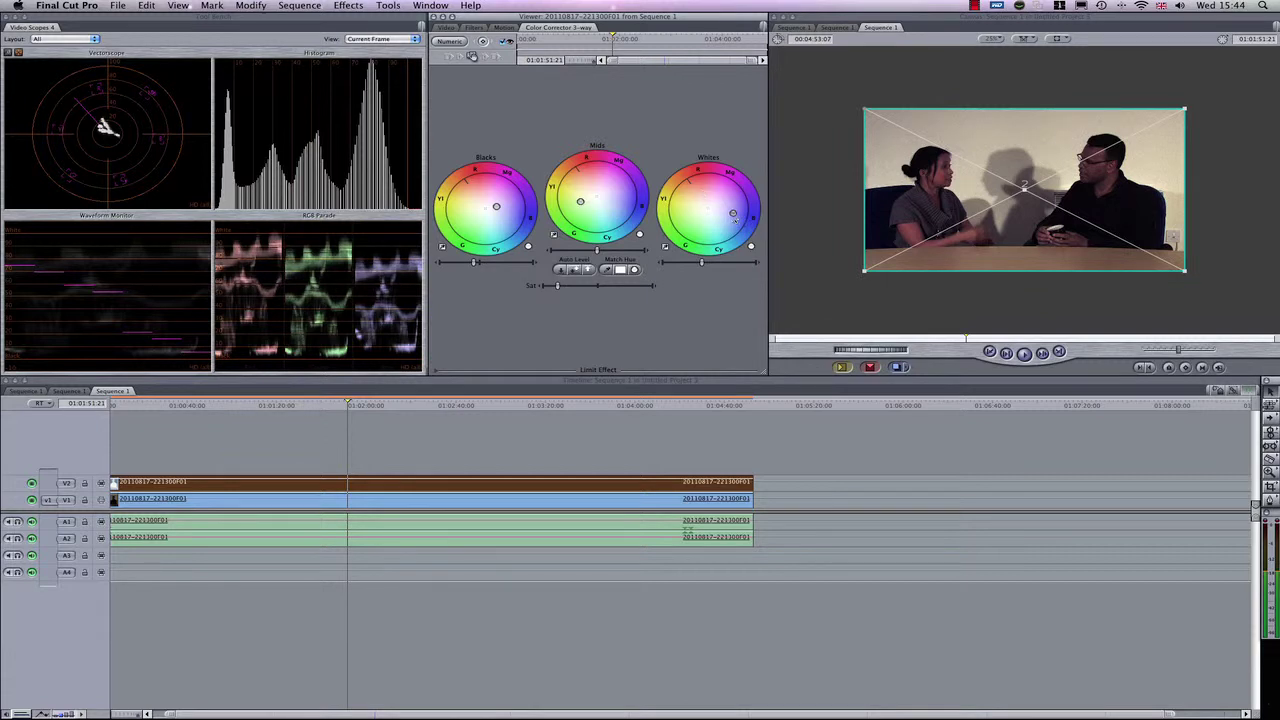
{"action": "left_click_drag", "start_coordinate": [733, 216], "coordinate": [735, 217]}
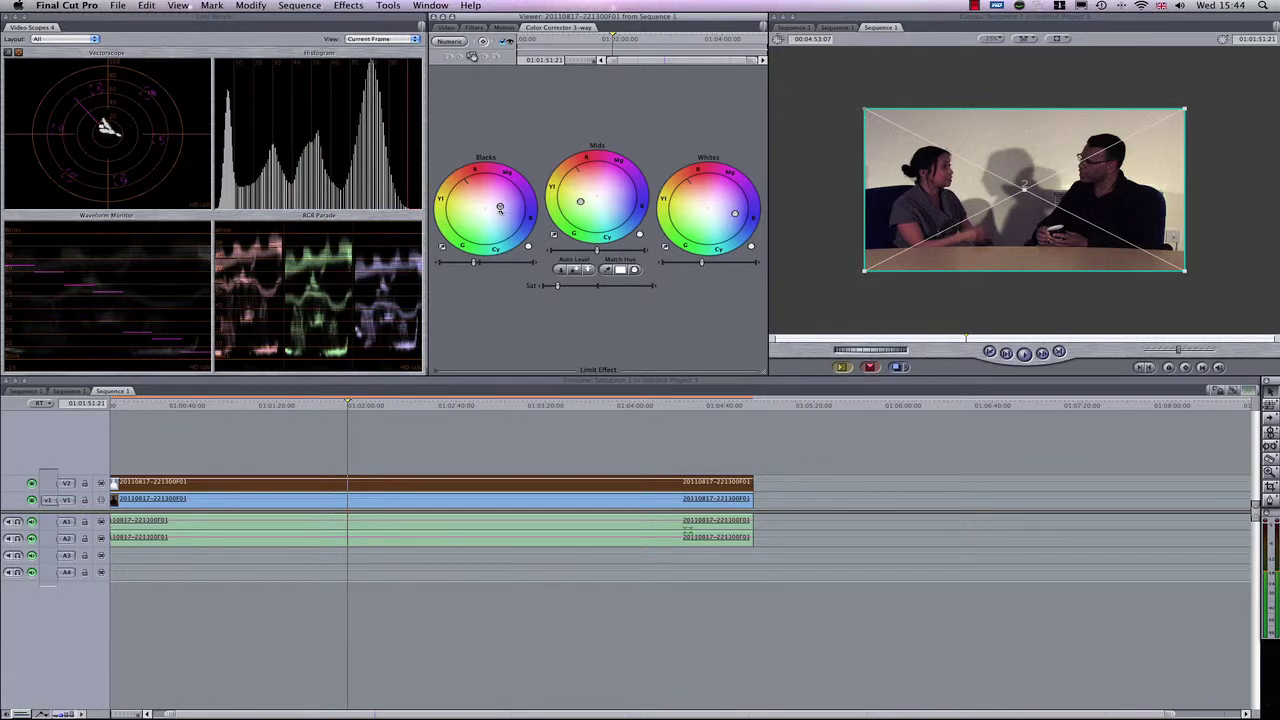
{"action": "left_click_drag", "start_coordinate": [499, 209], "coordinate": [503, 206]}
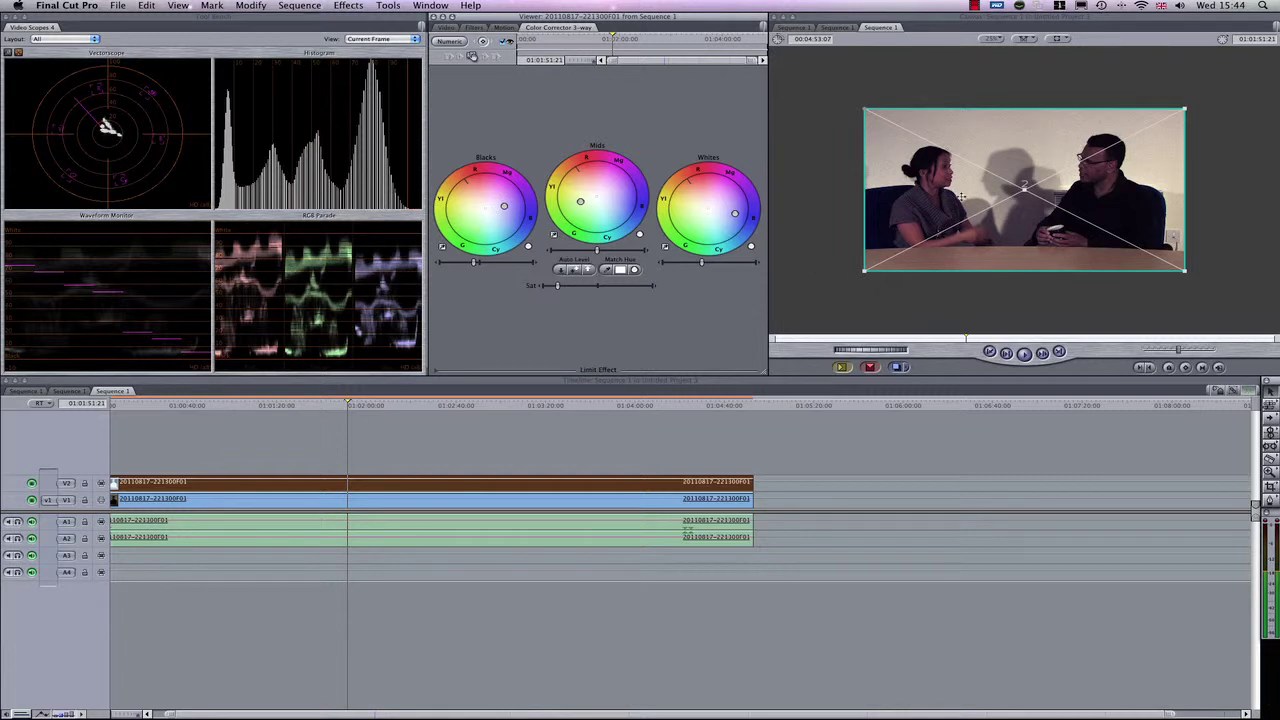
{"action": "left_click", "coordinate": [970, 304]}
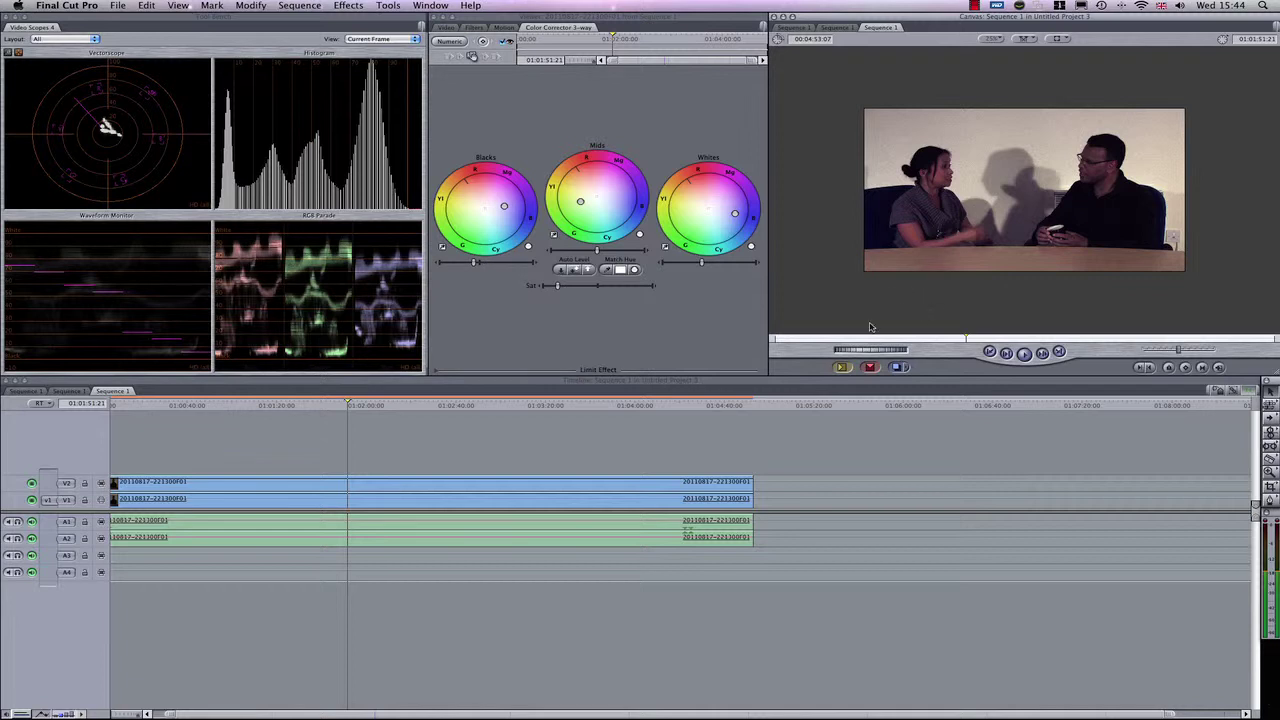
{"action": "scroll", "coordinate": [434, 433], "scroll_direction": "left", "scroll_amount": 1}
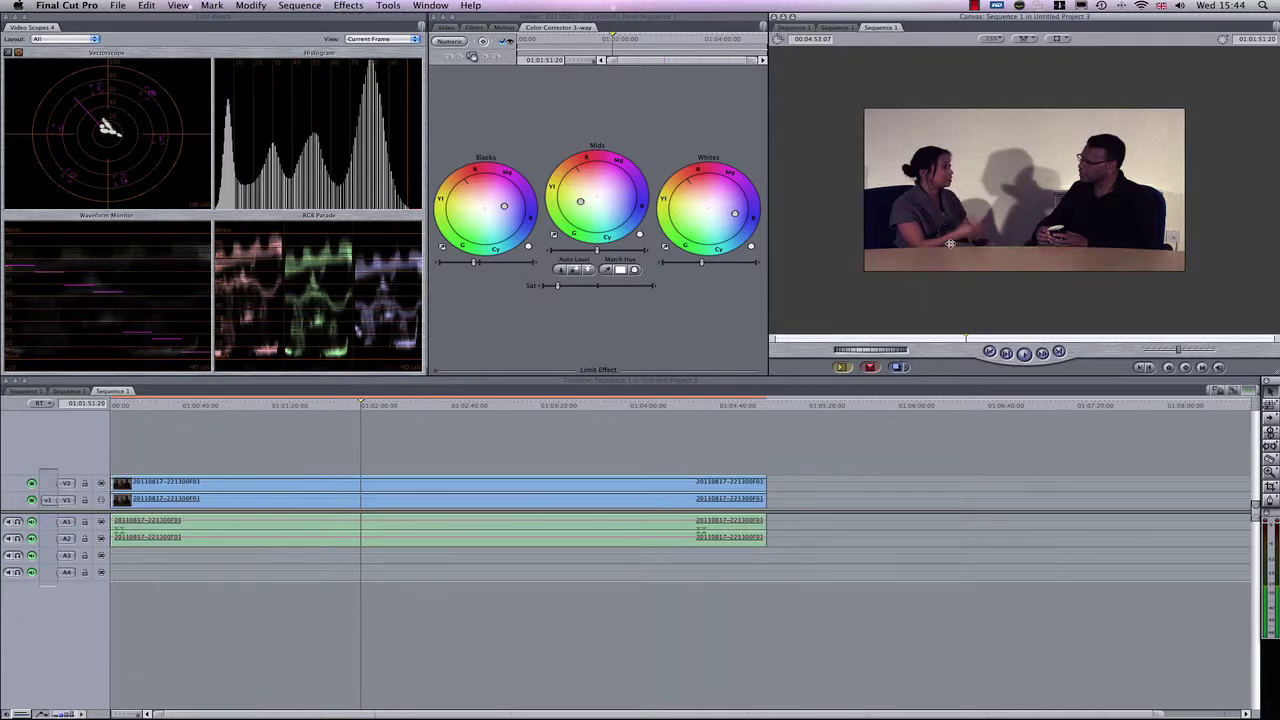
{"action": "left_click", "coordinate": [32, 484]}
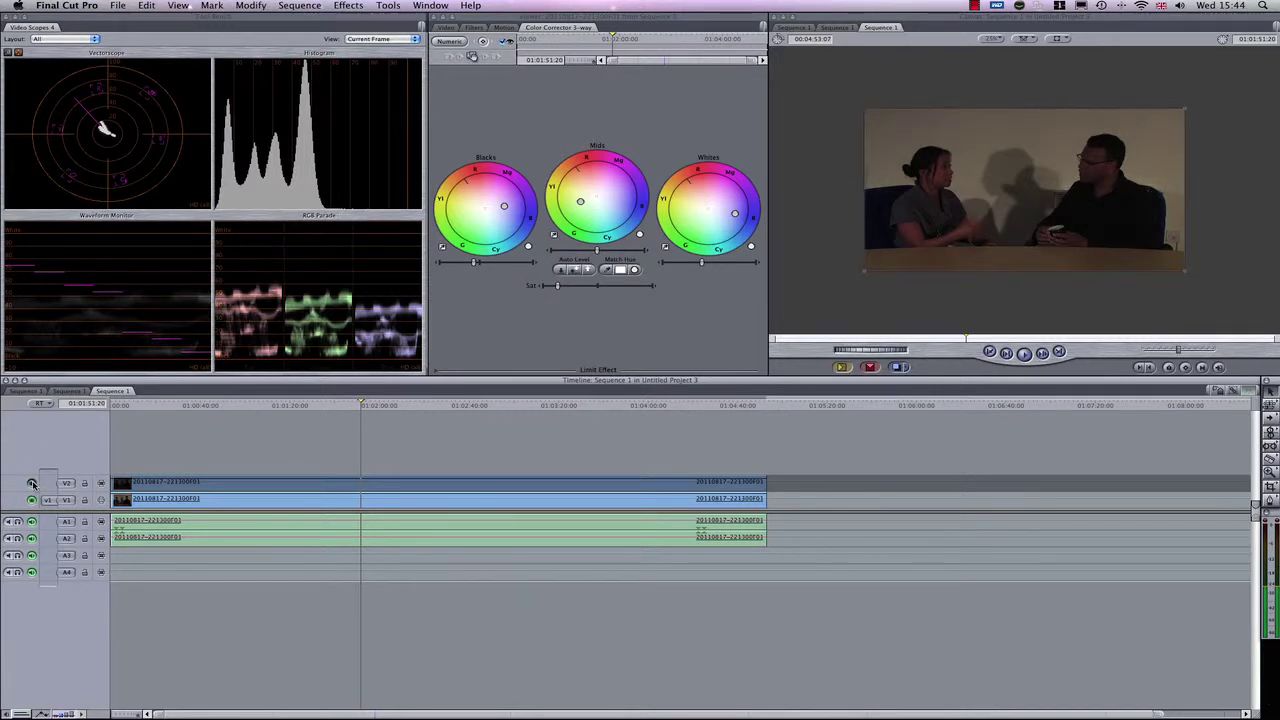
{"action": "left_click", "coordinate": [32, 484]}
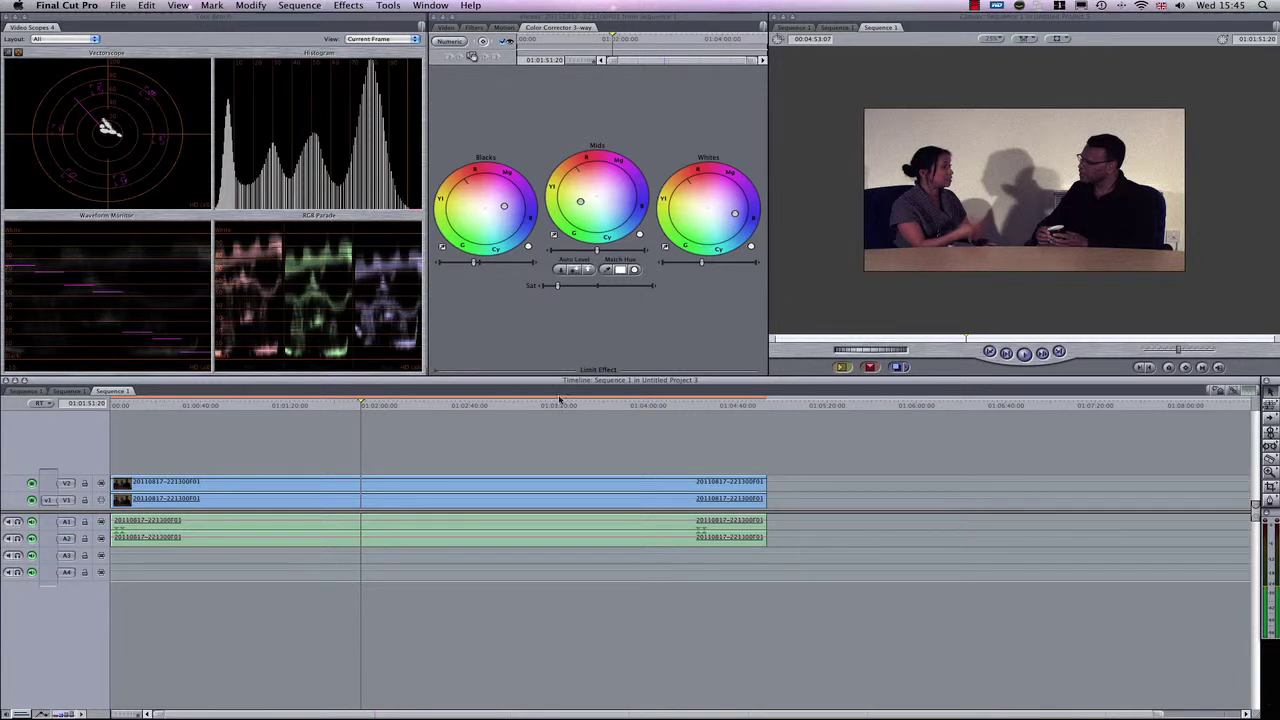
{"action": "left_click", "coordinate": [506, 408]}
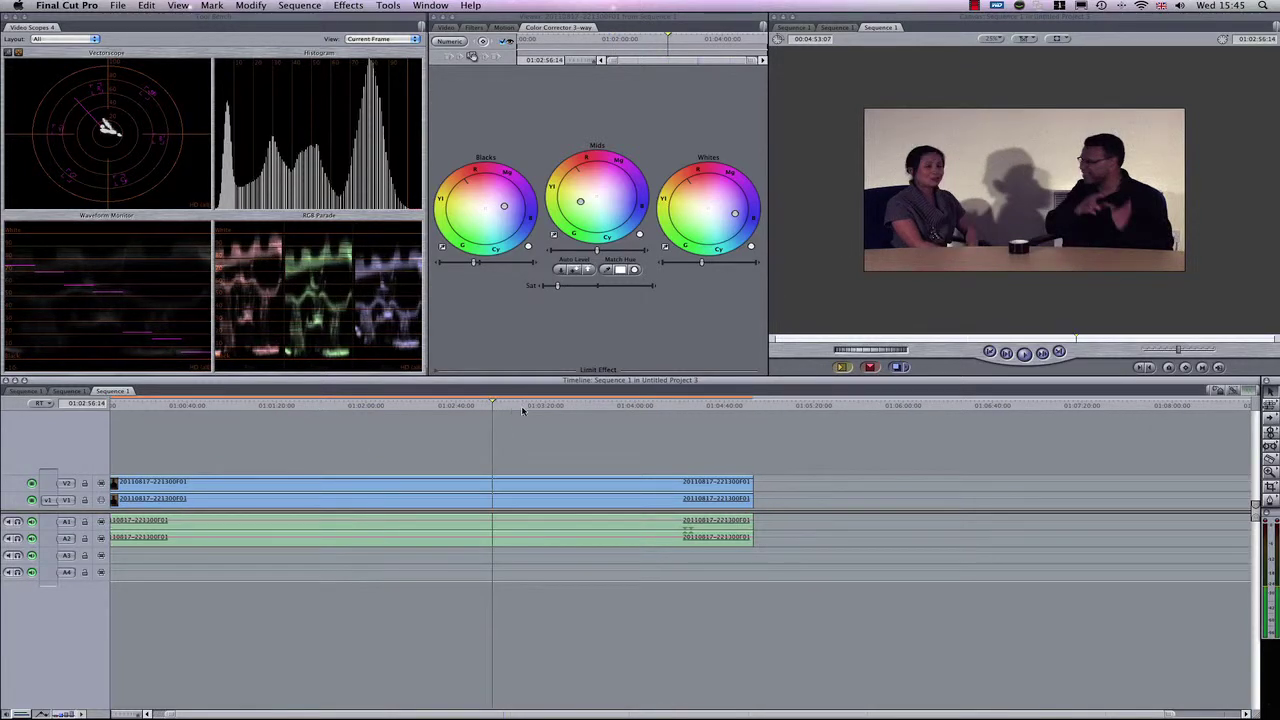
{"action": "left_click", "coordinate": [526, 408]}
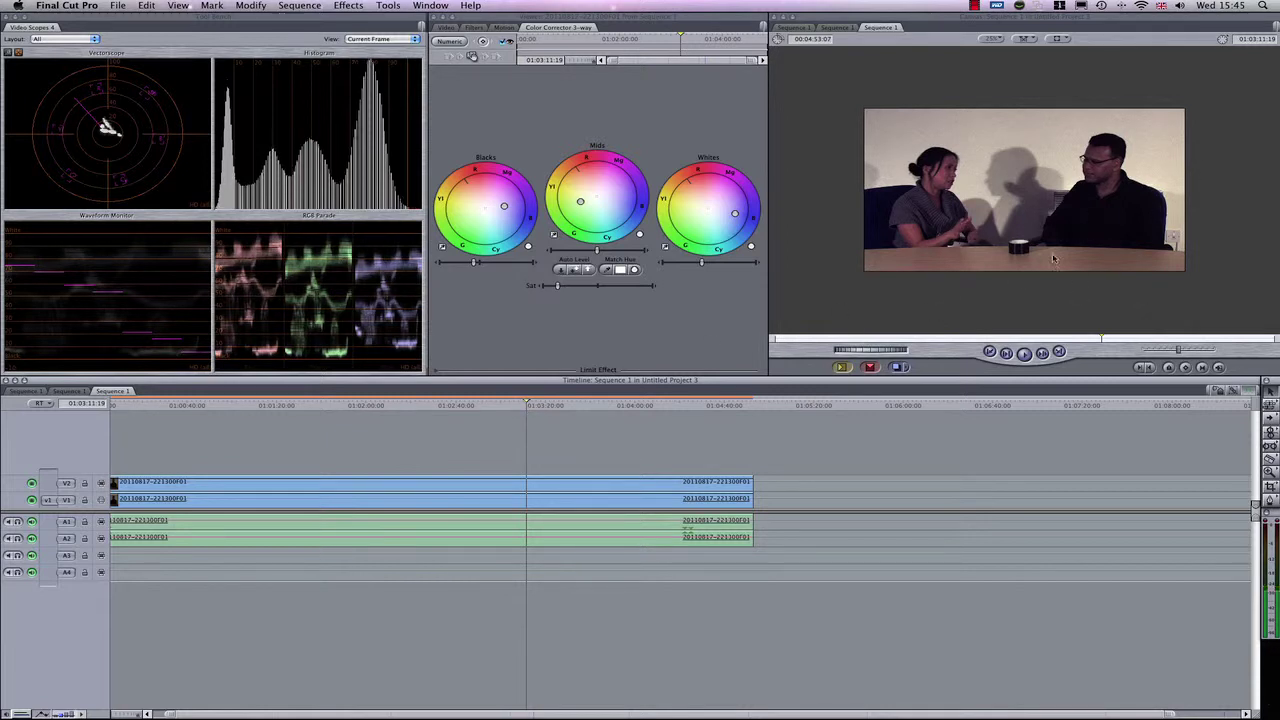
- Crop the lower V1 interview clip by 10 at Top and Bottom in Motion settings
{"action": "key", "text": "Left"}
{"action": "key", "text": "Left"}
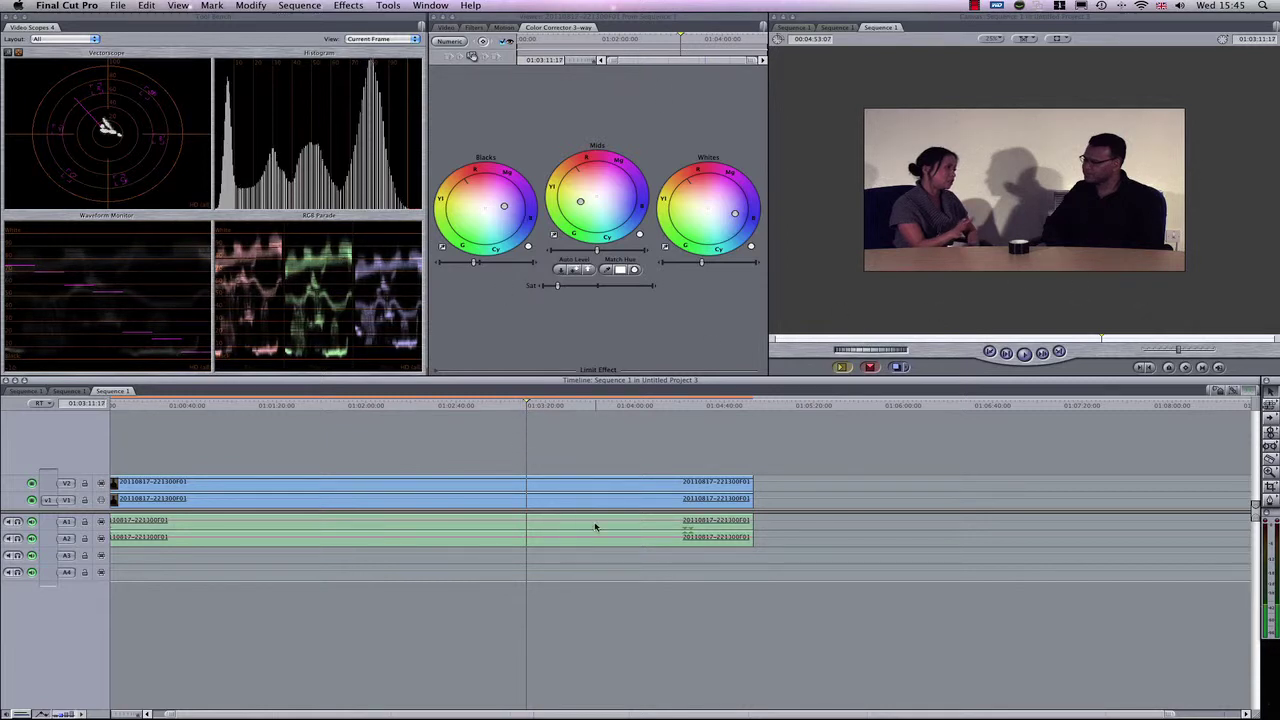
{"action": "double_click", "coordinate": [593, 503]}
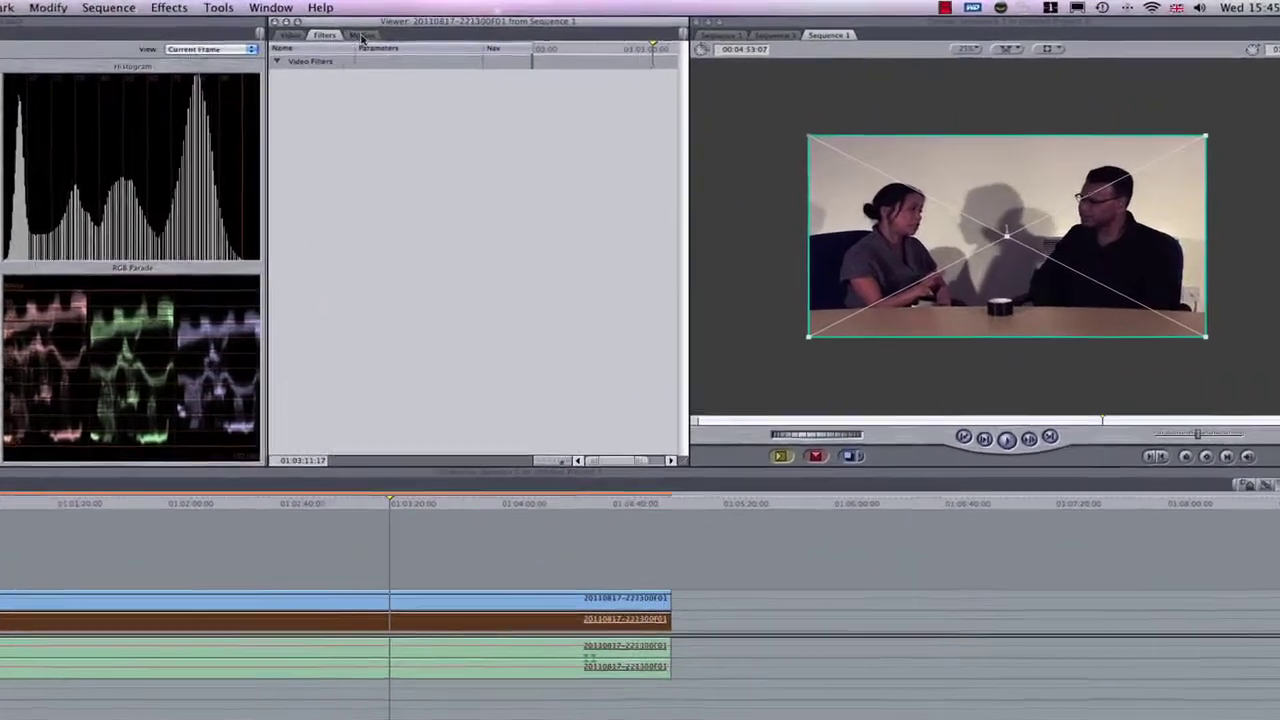
{"action": "left_click", "coordinate": [362, 36]}
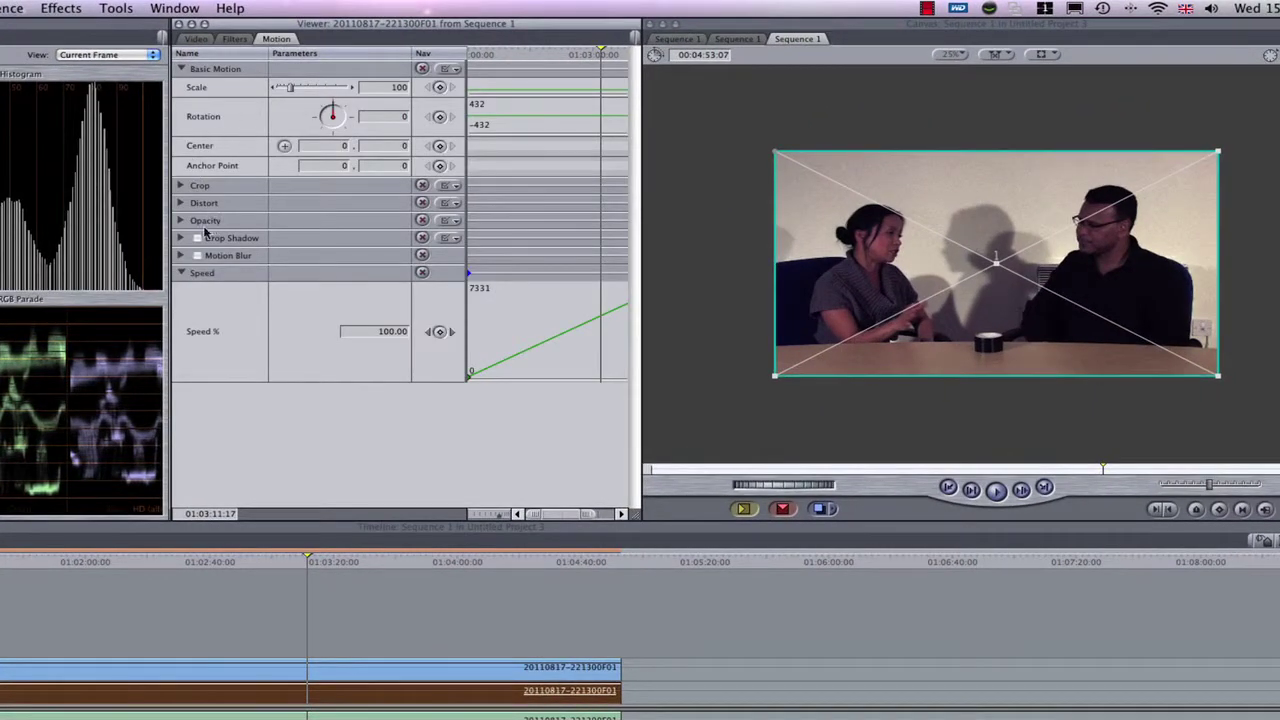
{"action": "left_click", "coordinate": [183, 187]}
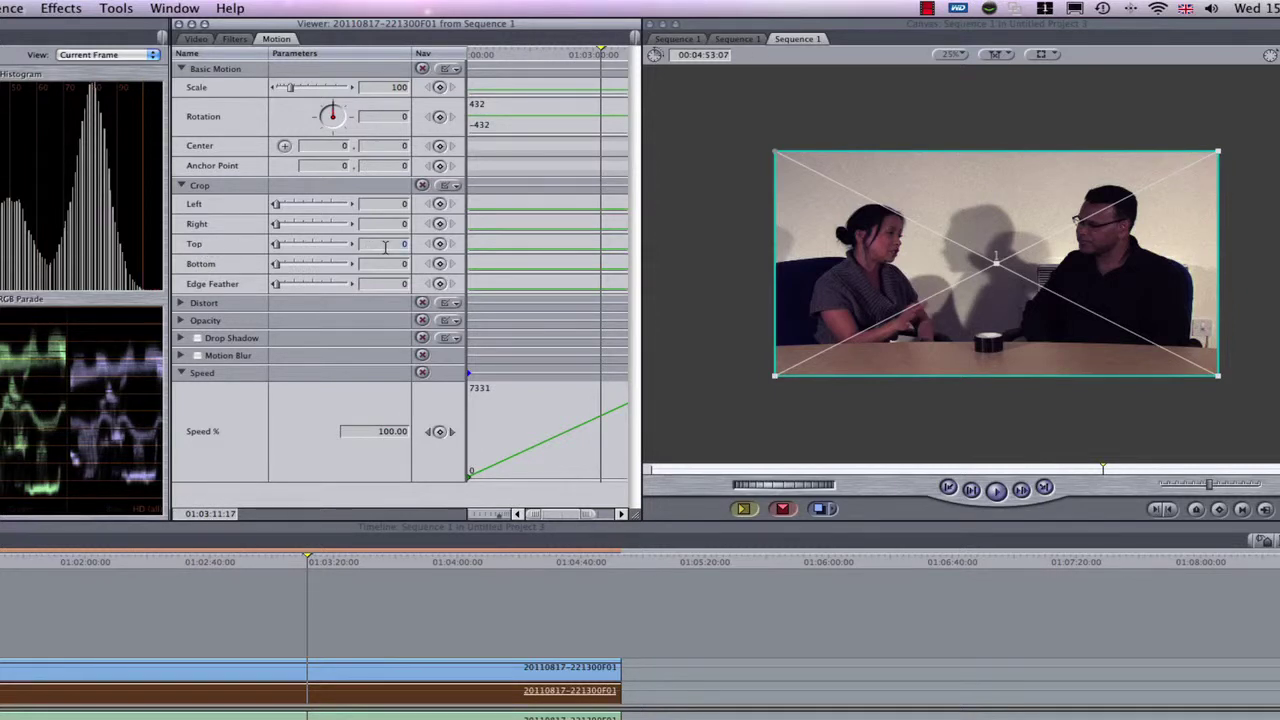
{"action": "key", "text": "Return"}
{"action": "left_click", "coordinate": [395, 268]}
{"action": "type", "text": "10"}
{"action": "key", "text": "Return"}
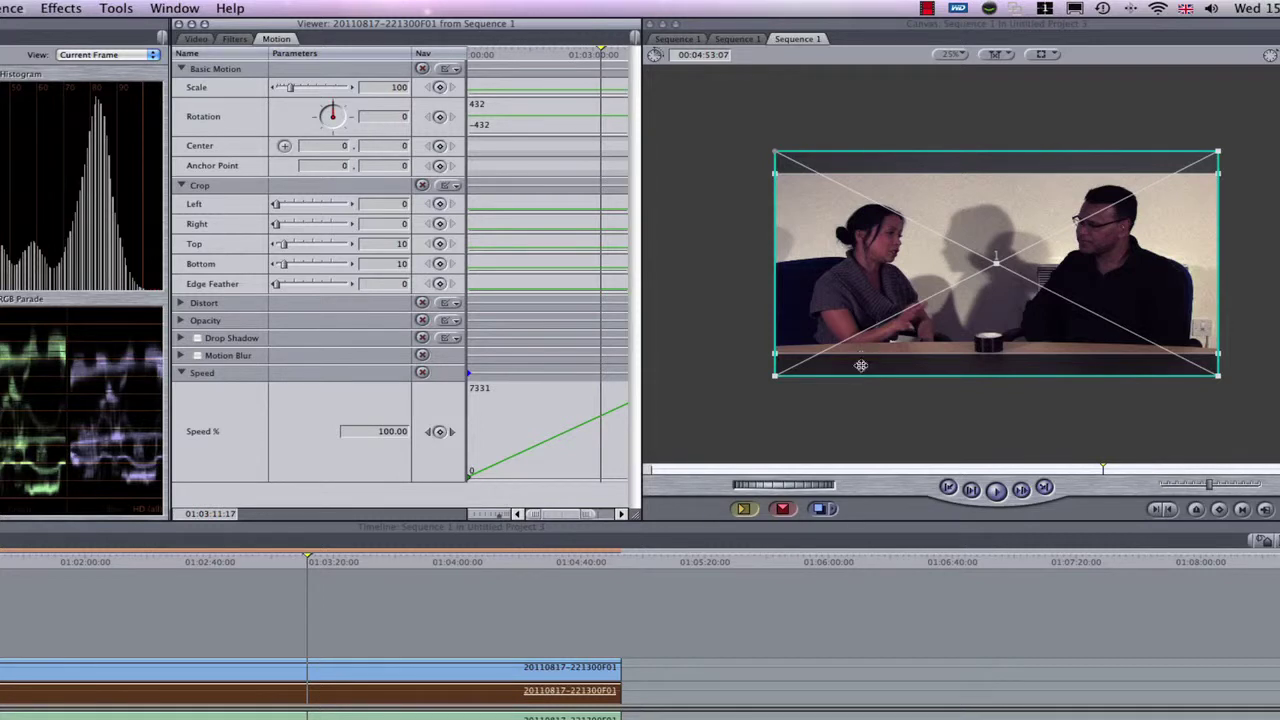
- Crop the upper V2 graded clip by 10 at Top and Bottom as well
{"action": "left_click", "coordinate": [482, 672]}
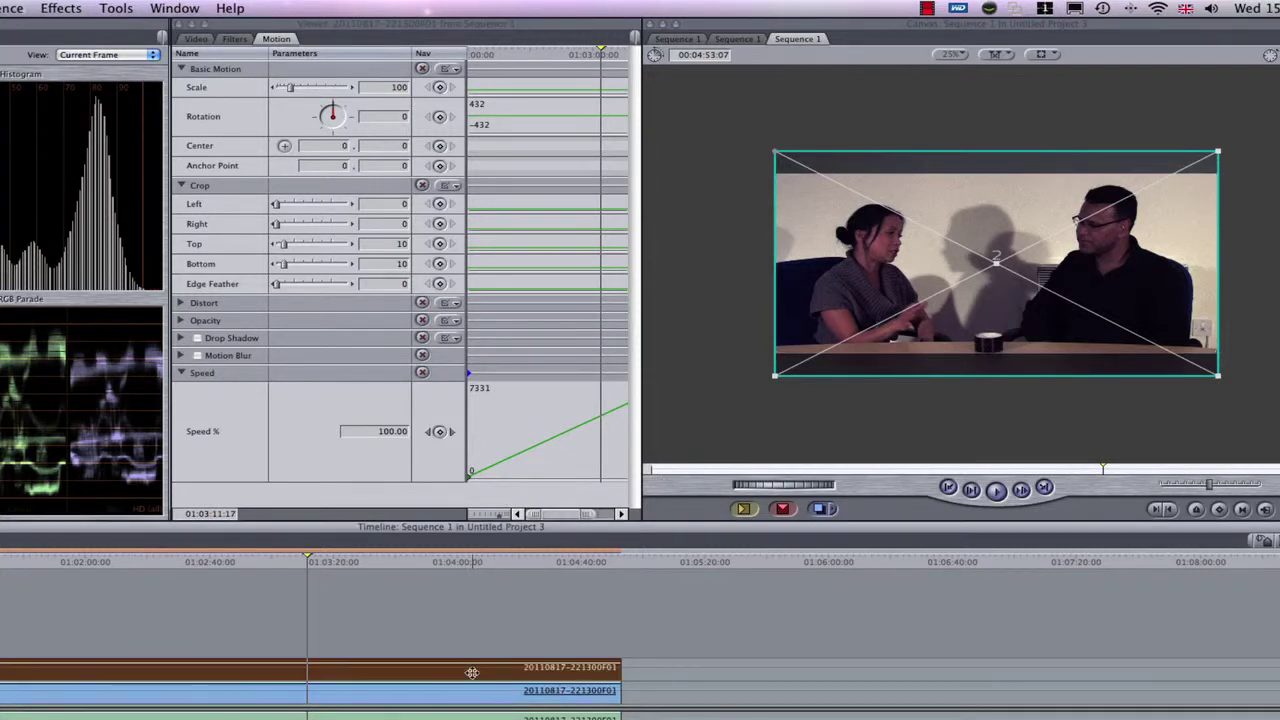
{"action": "double_click", "coordinate": [470, 671]}
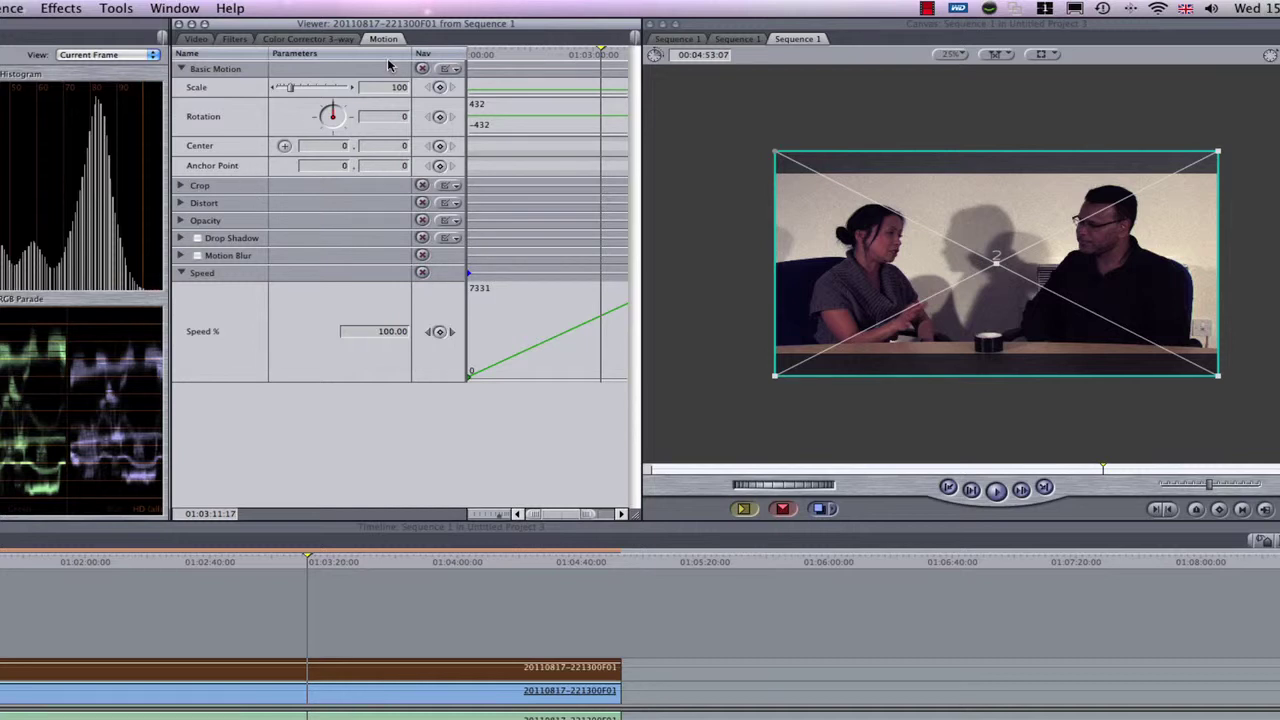
{"action": "left_click", "coordinate": [181, 186]}
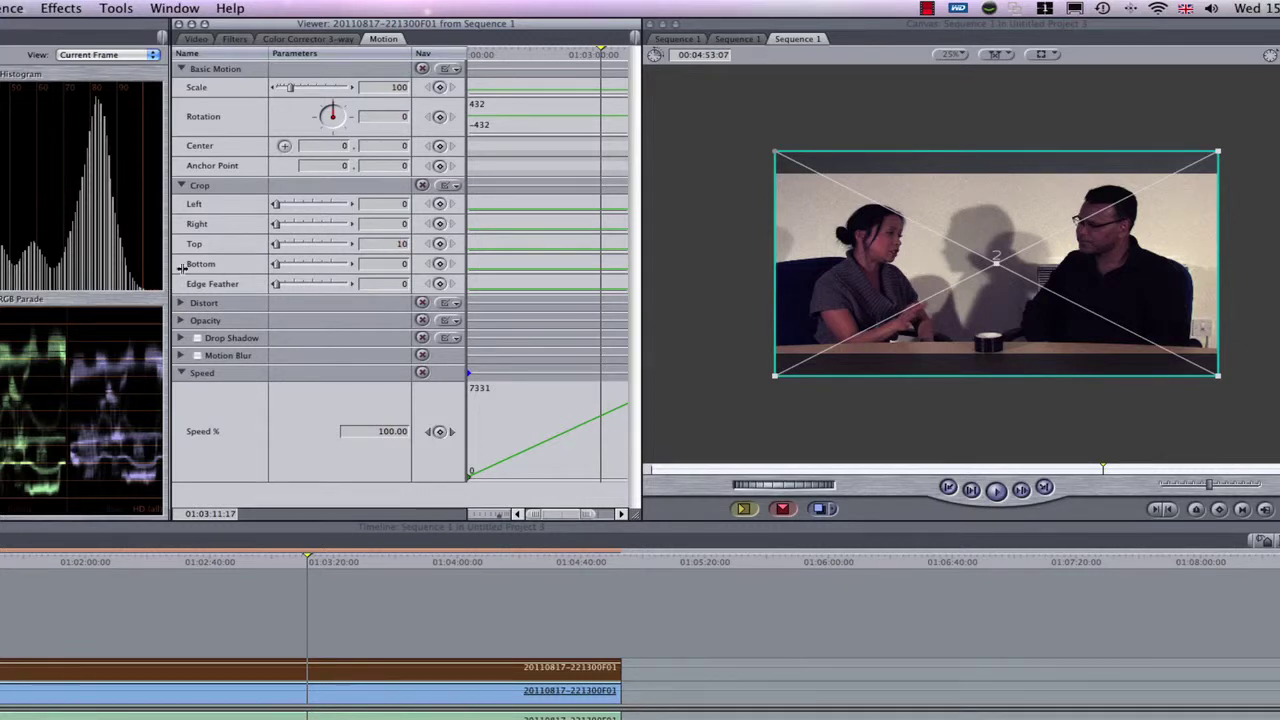
{"action": "left_click", "coordinate": [398, 265]}
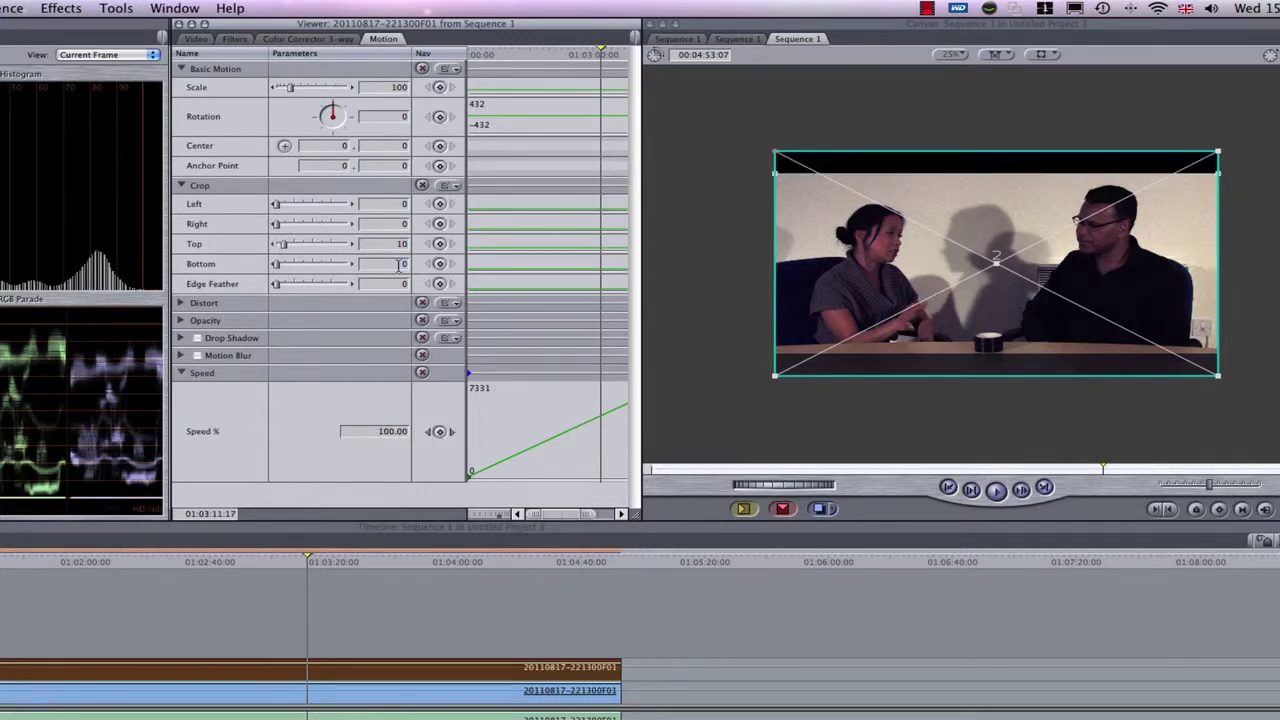
{"action": "type", "text": "1"}
{"action": "key", "text": "Return"}
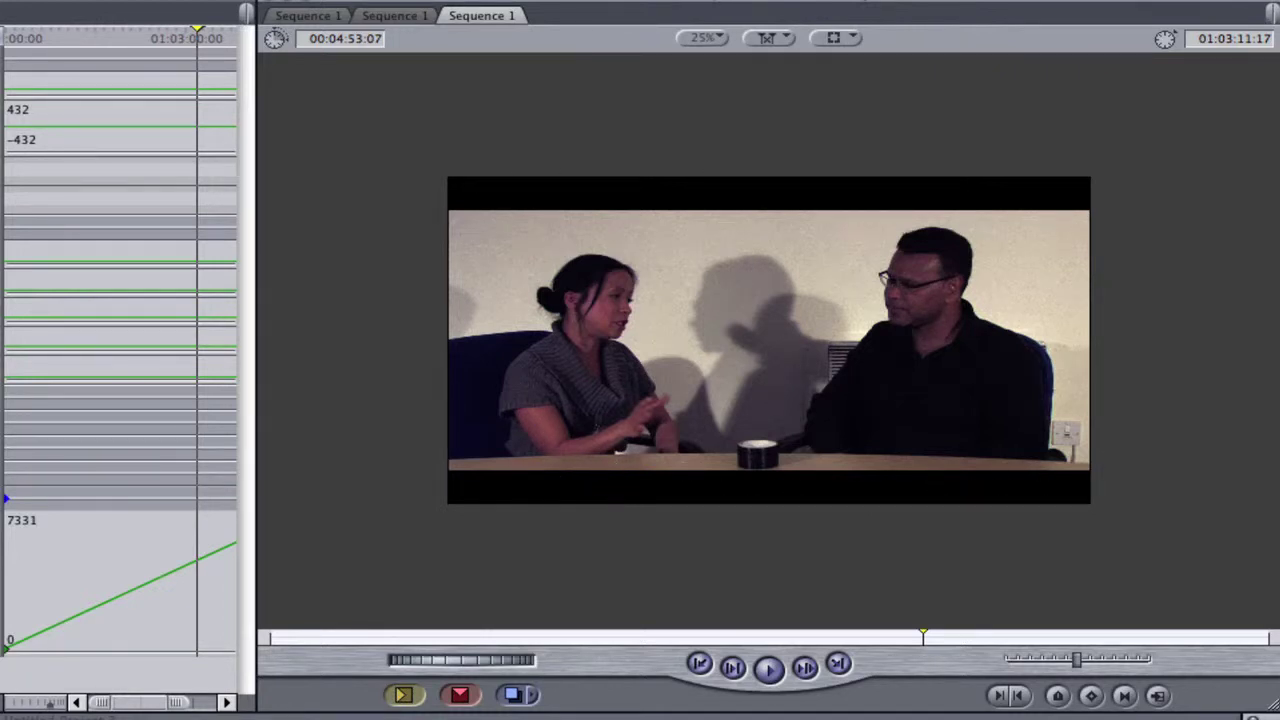
{"action": "key", "text": "Up"}
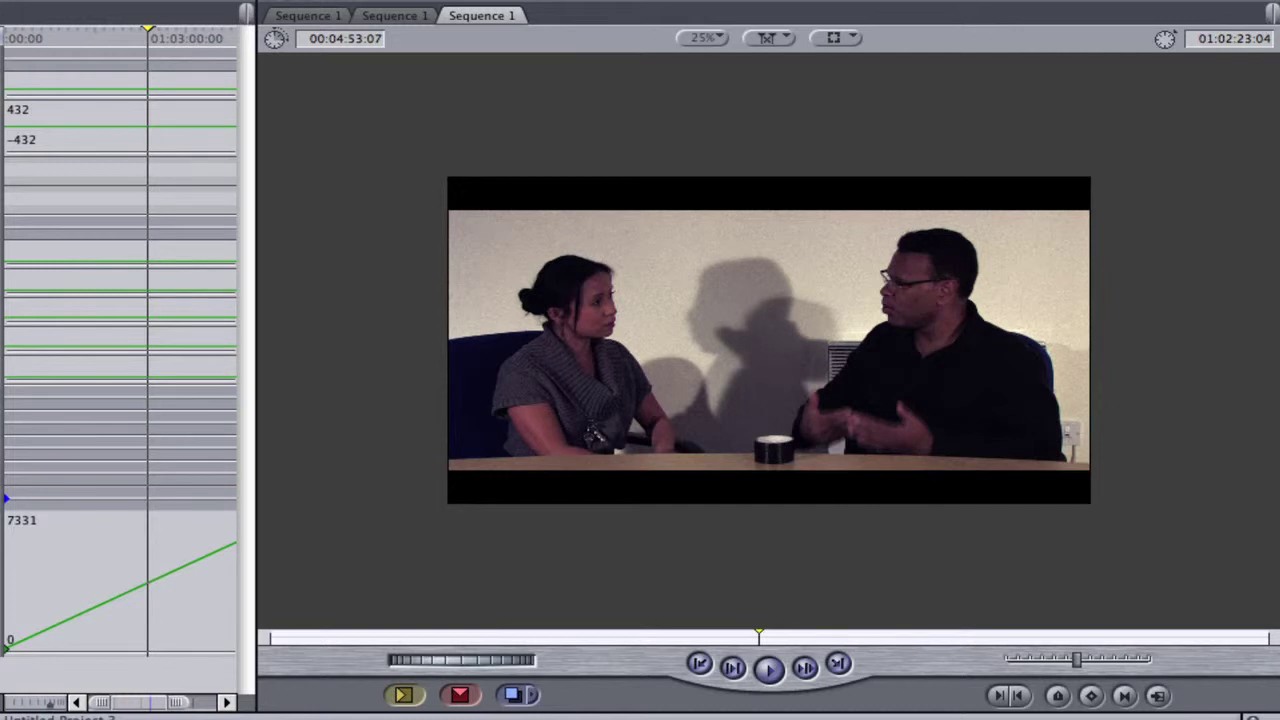
{"action": "key", "text": "Down"}
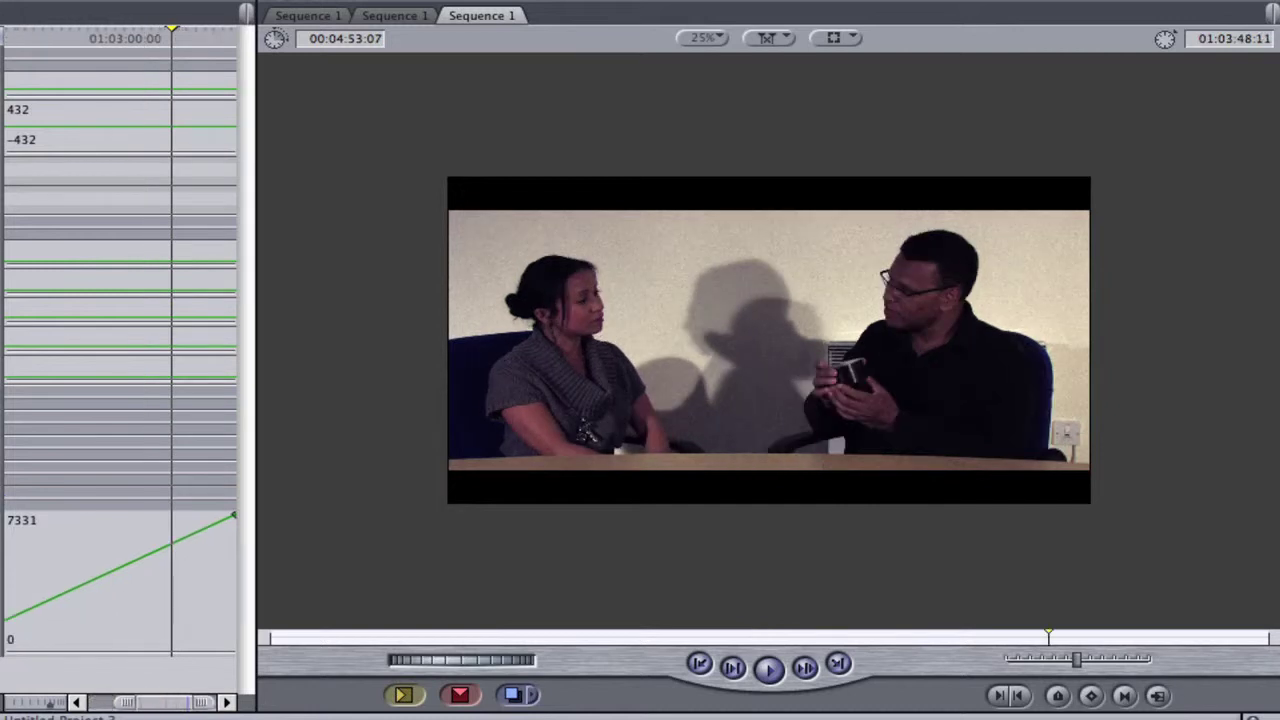
{"action": "key", "text": "Down"}
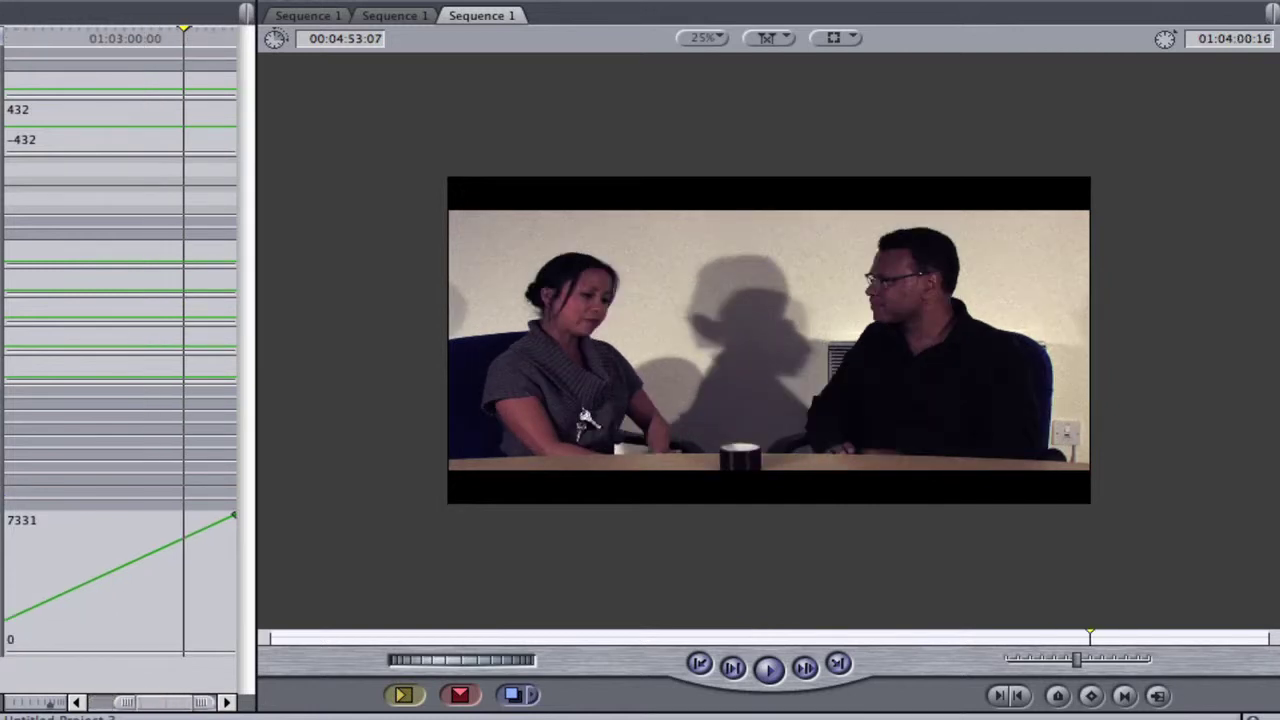
{"action": "key", "text": "Up"}
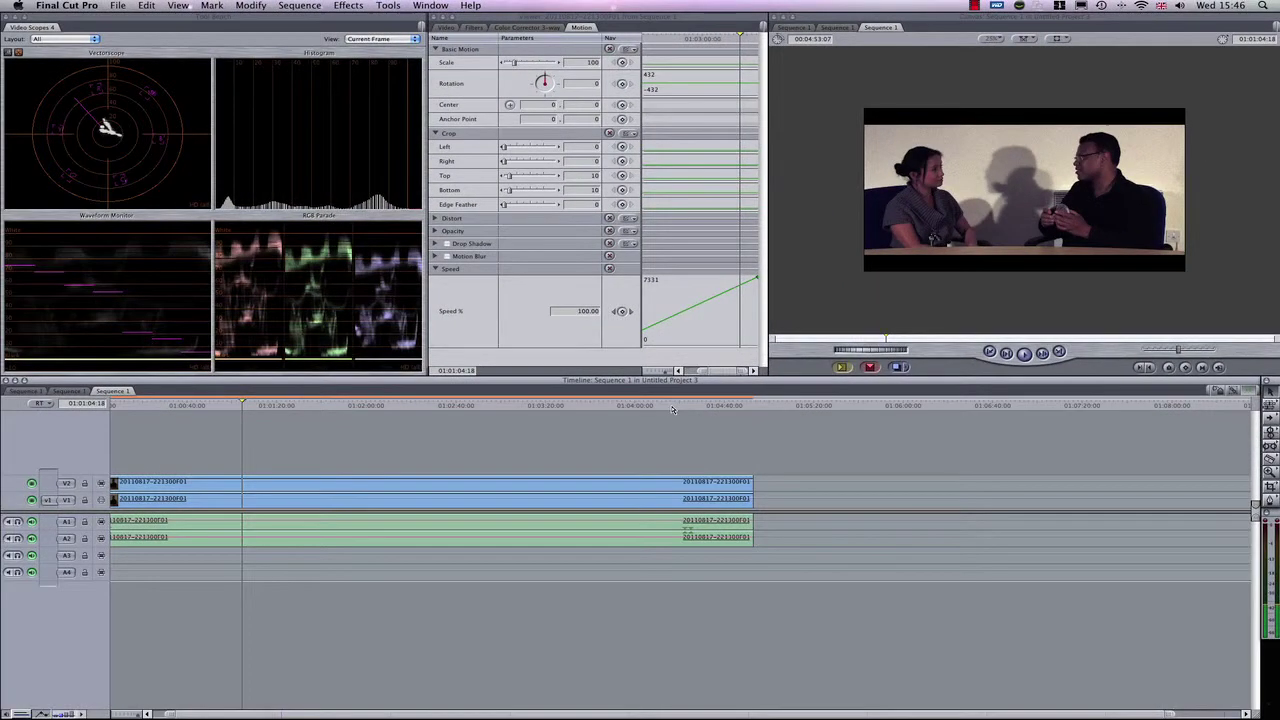
{"action": "left_click", "coordinate": [673, 407]}
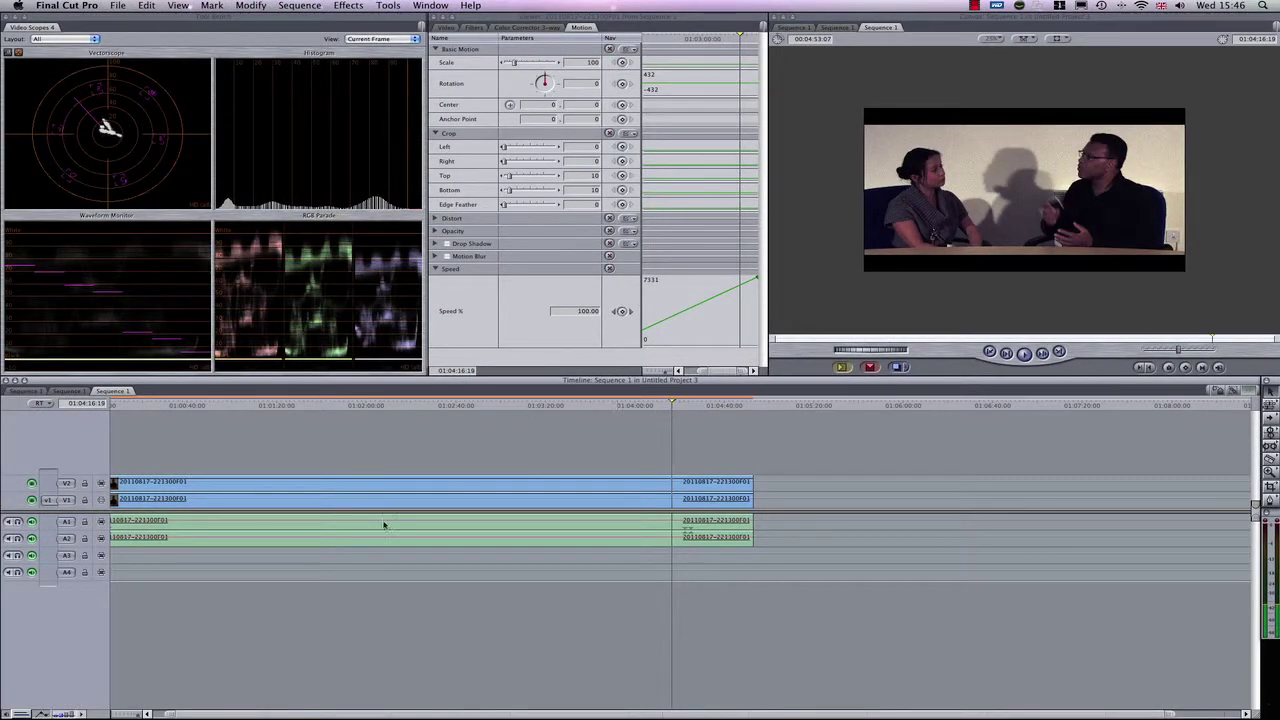